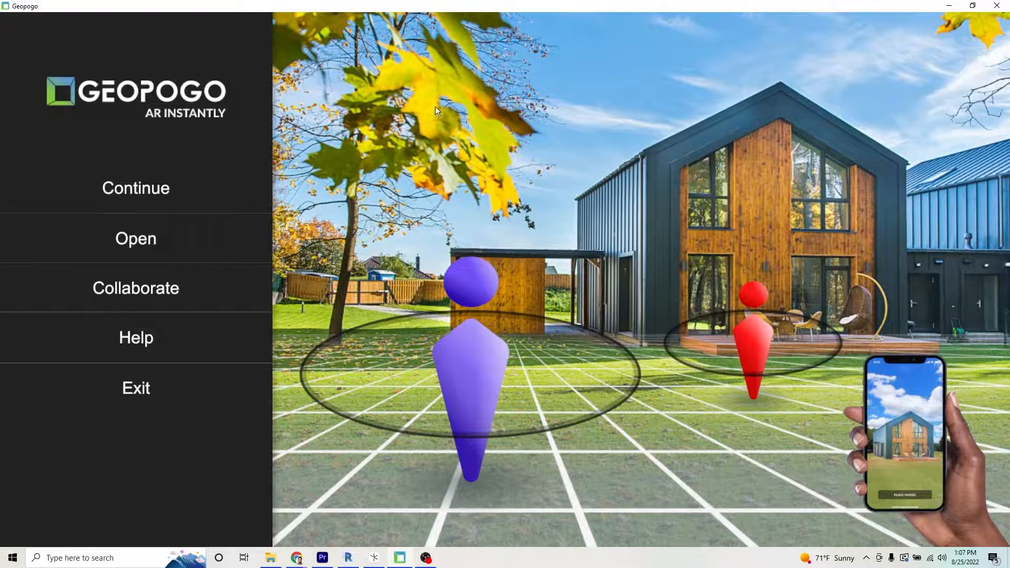
Continue from the start screen into an empty design workspace with the grid in view
click(158, 189)
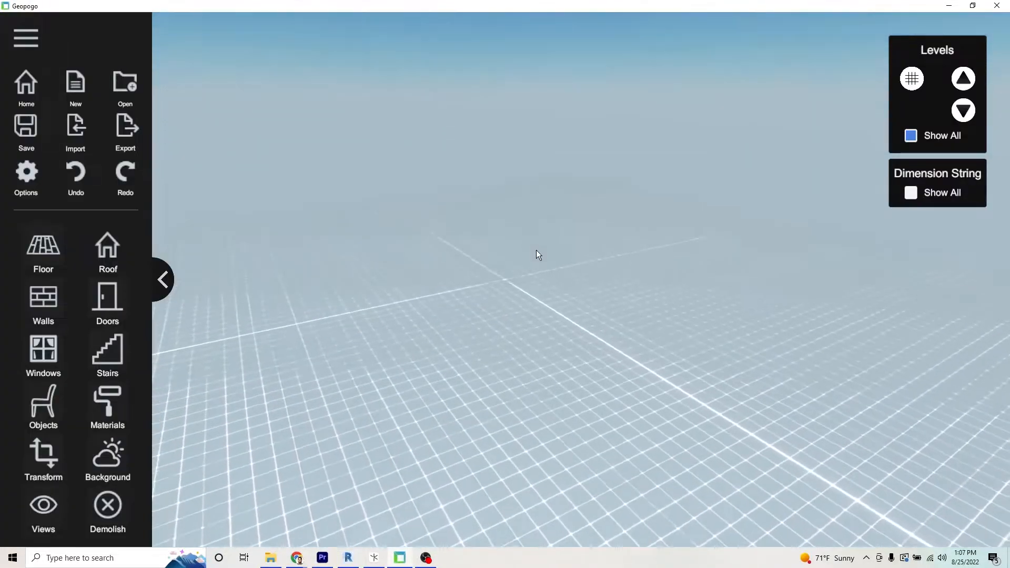
middle_drag(541, 265, 492, 255)
scroll(492, 255, up, 3)
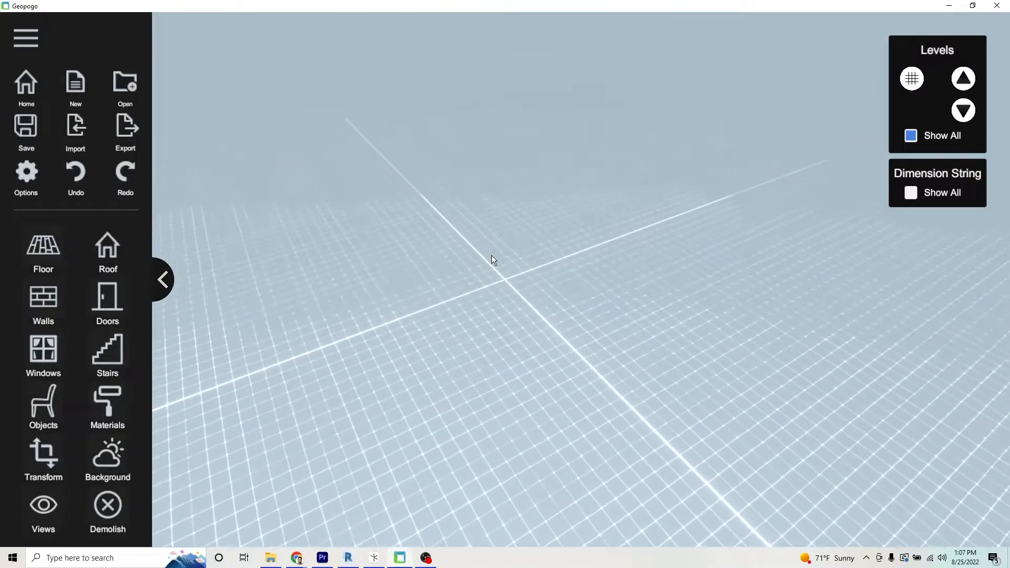
Import the model The Cascadia.dae from D:\Geopgoo 2020\Projects\2022\Test and dismiss the navigation help
click(80, 133)
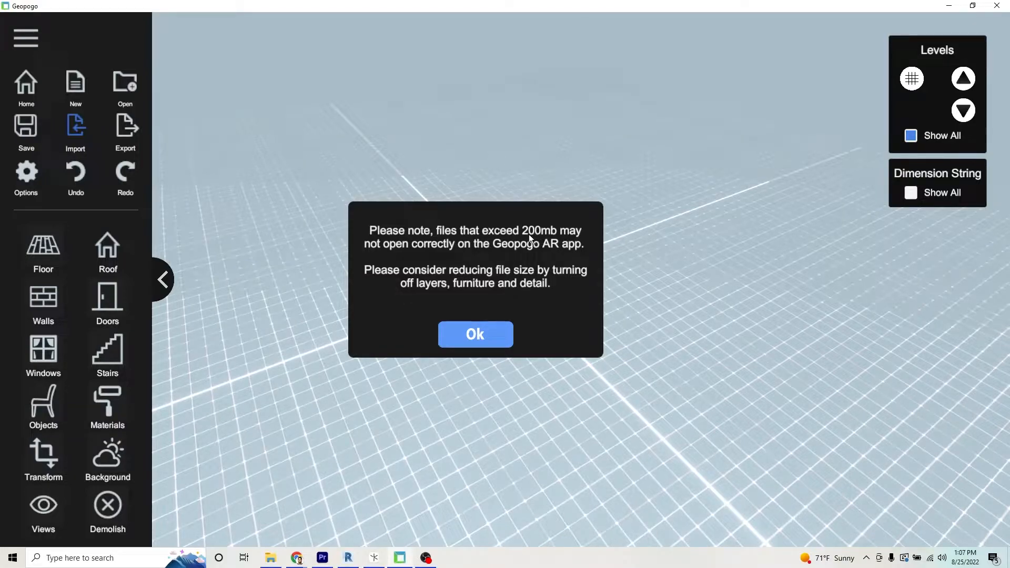
click(488, 334)
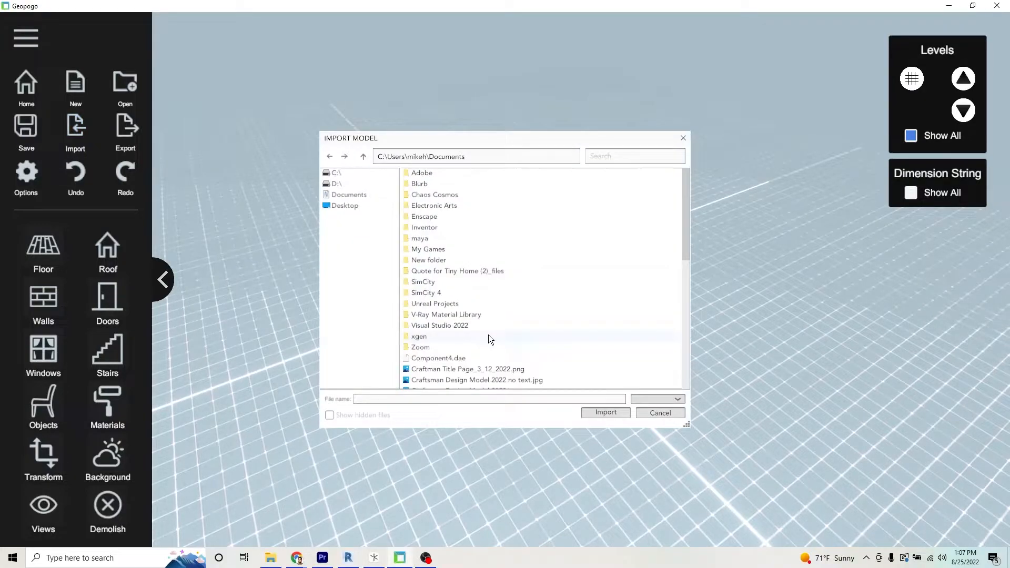
click(499, 158)
text(D:\Geopgoo 2020\Projects\2022\Test)
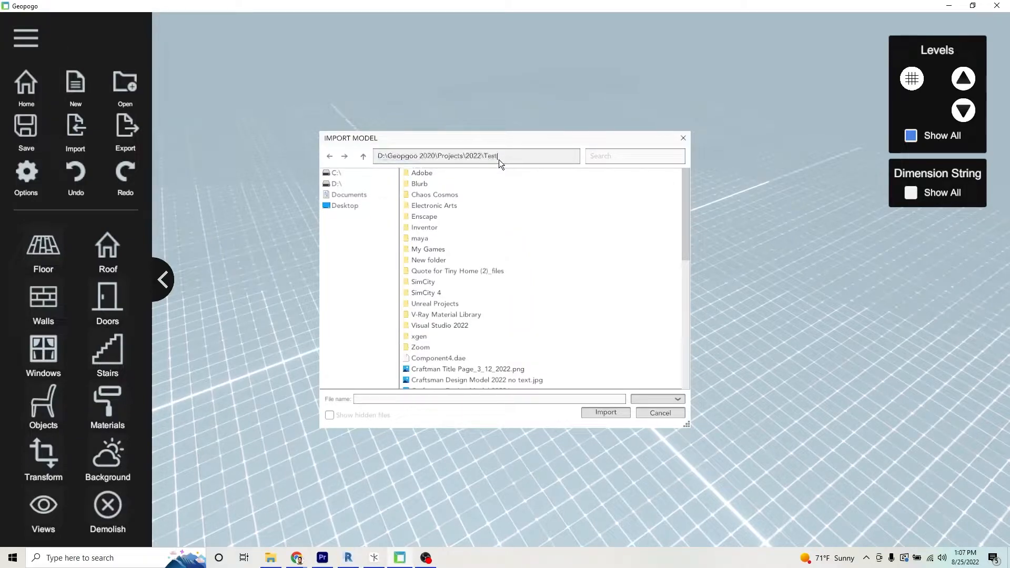
key(Return)
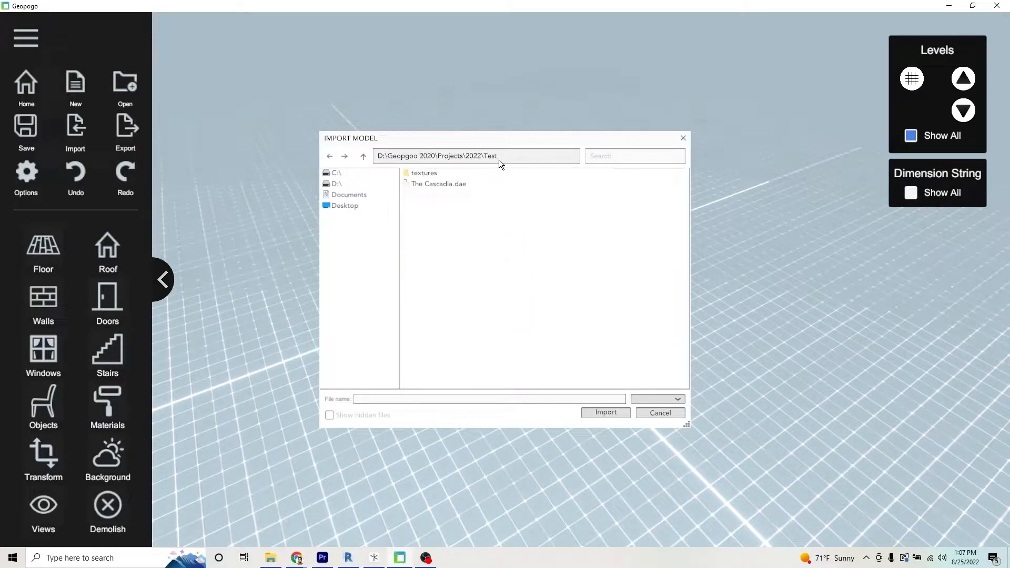
click(467, 184)
click(595, 412)
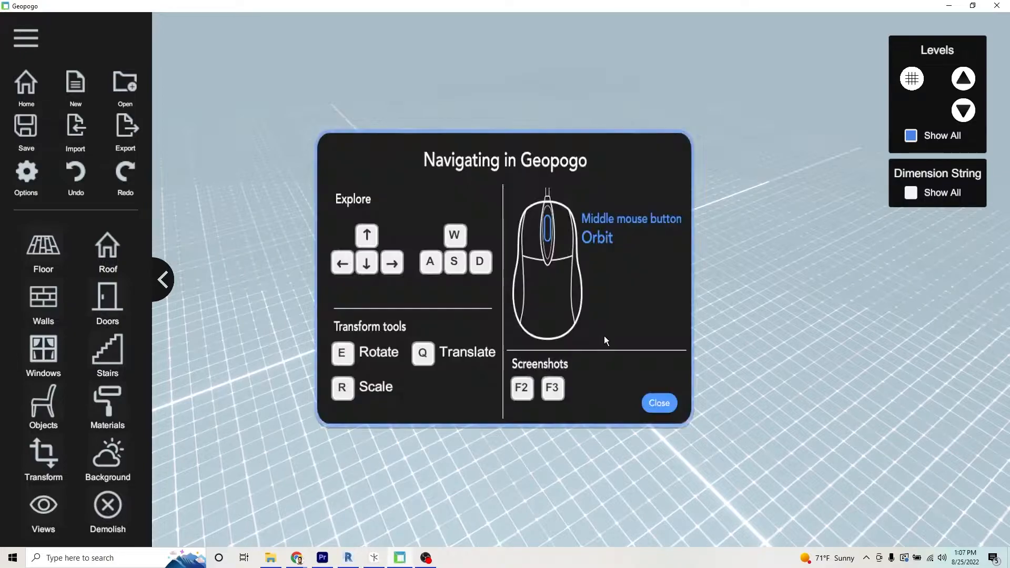
click(659, 403)
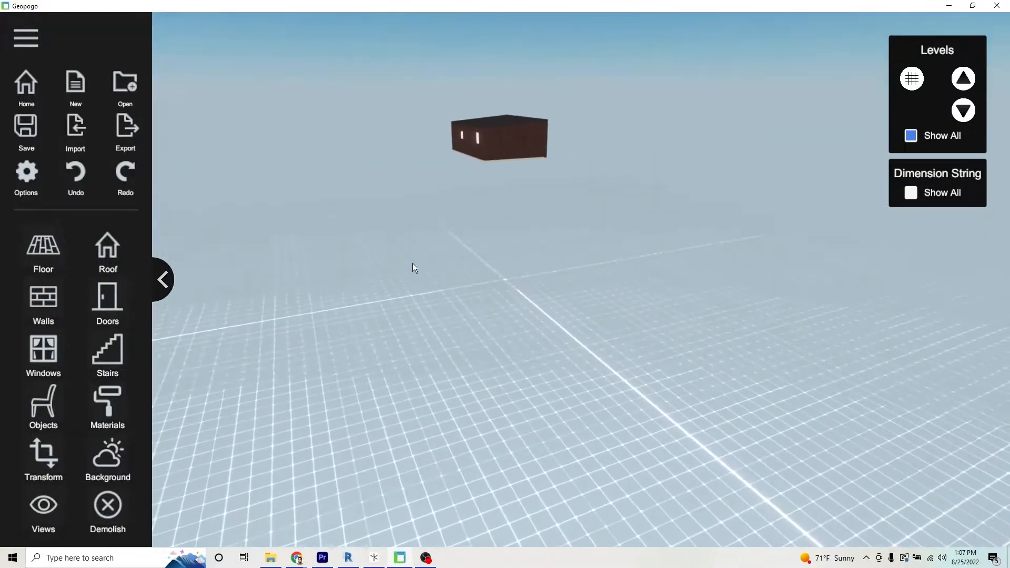
Translate the imported house towards the centre of the grid, to about X 97.8 and Z -63.8
click(56, 452)
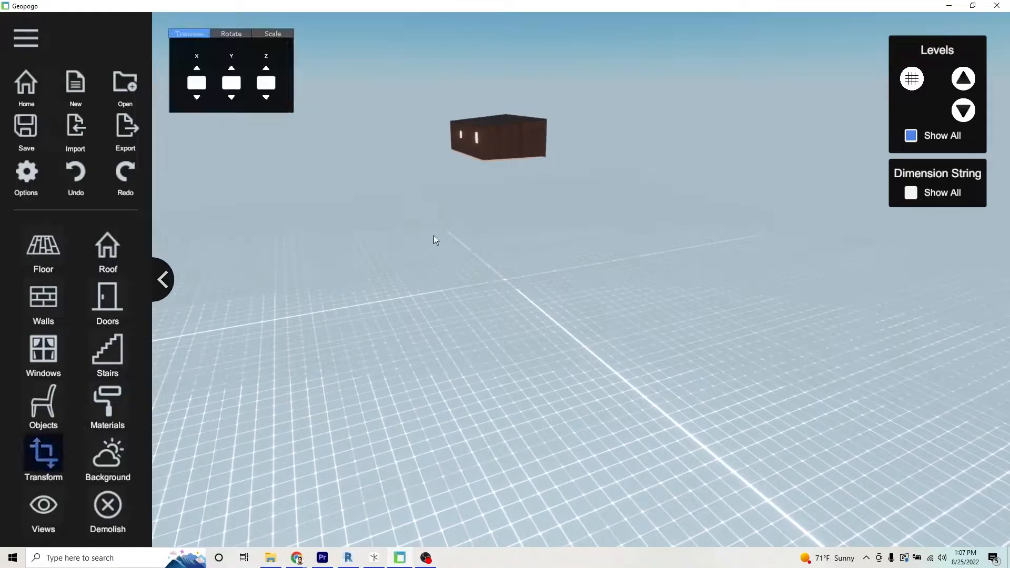
click(516, 135)
drag(526, 306, 986, 466)
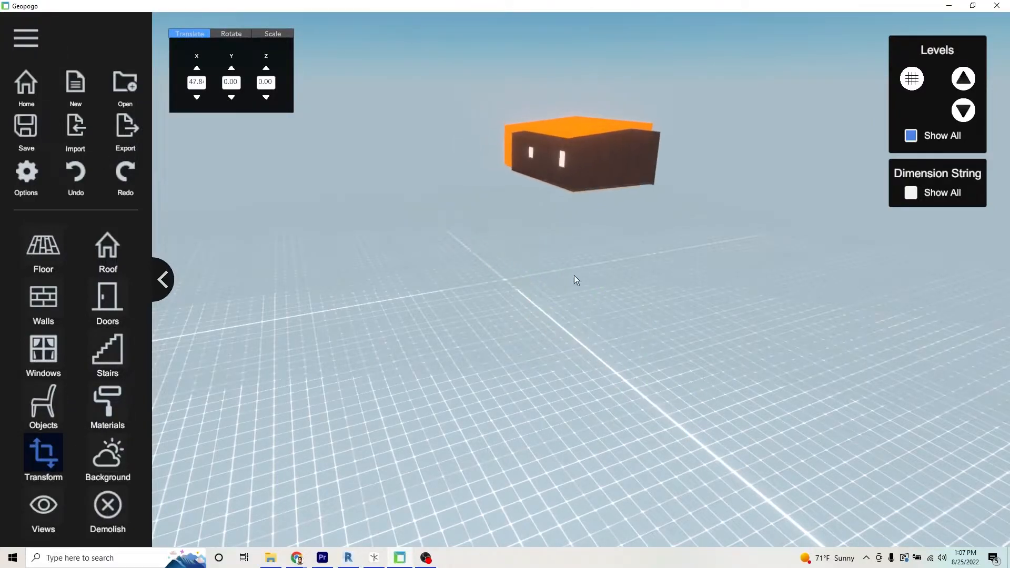
right_drag(574, 275, 635, 287)
scroll(497, 265, down, 2)
right_drag(497, 266, 574, 274)
drag(887, 296, 1007, 312)
right_drag(721, 297, 832, 303)
drag(877, 239, 1009, 198)
right_drag(742, 274, 811, 276)
drag(693, 185, 869, 239)
right_drag(869, 239, 583, 264)
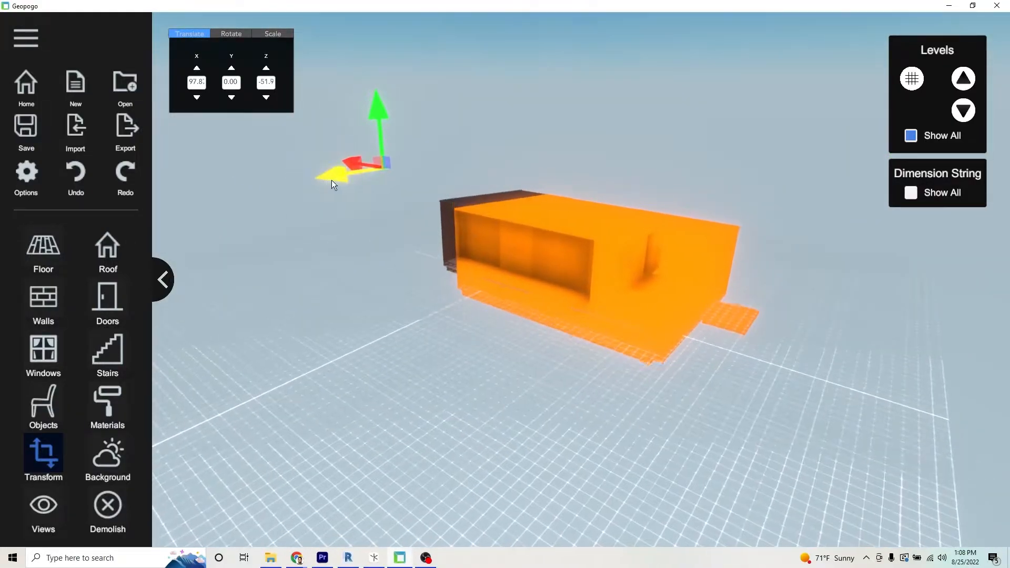
drag(331, 180, 365, 174)
click(431, 325)
Examine the front of the house with its sliding doors and deck from close up
right_drag(431, 326, 607, 326)
scroll(388, 240, up, 1)
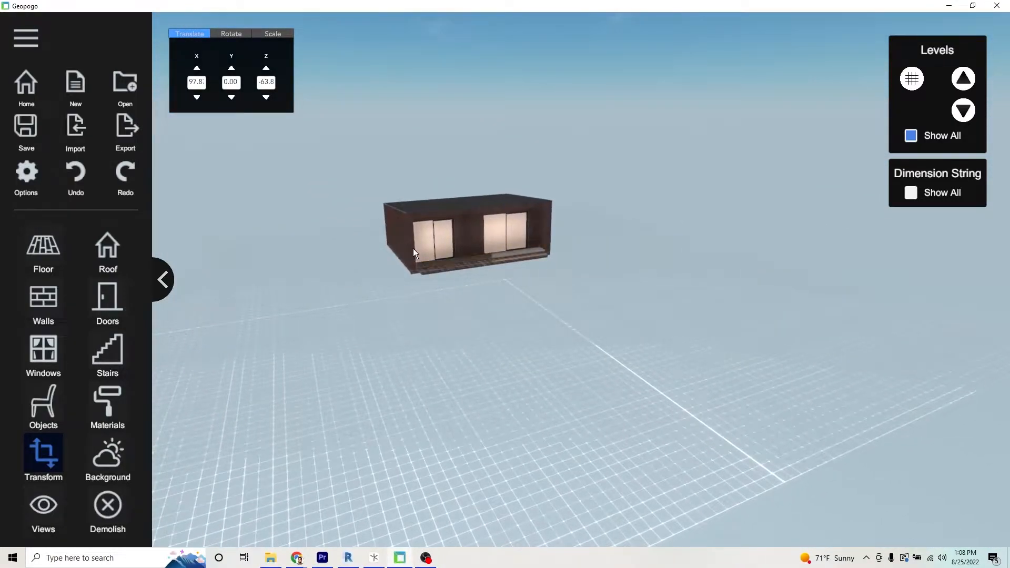
scroll(520, 253, up, 5)
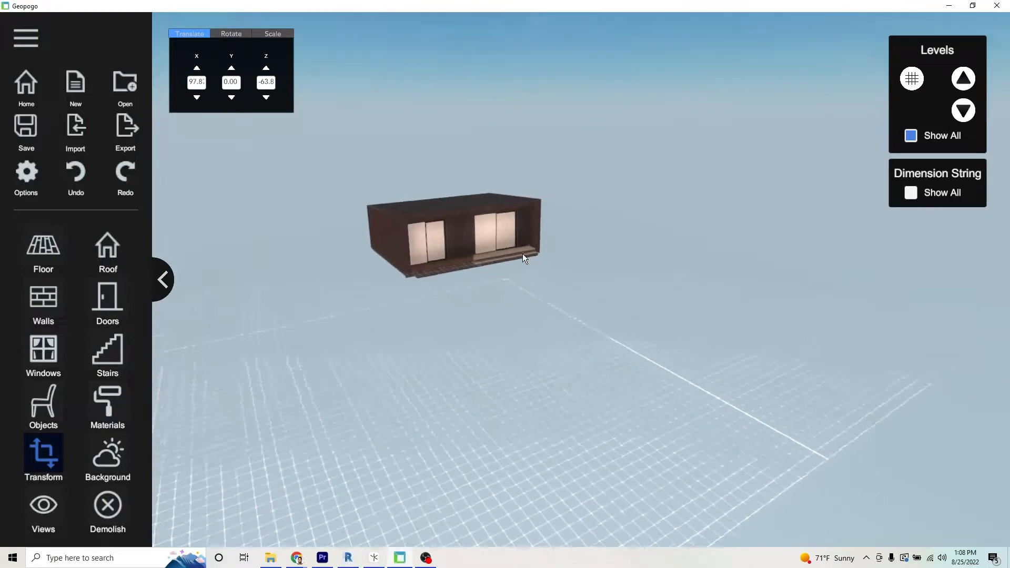
scroll(563, 301, up, 4)
right_drag(563, 300, 585, 298)
key(w)
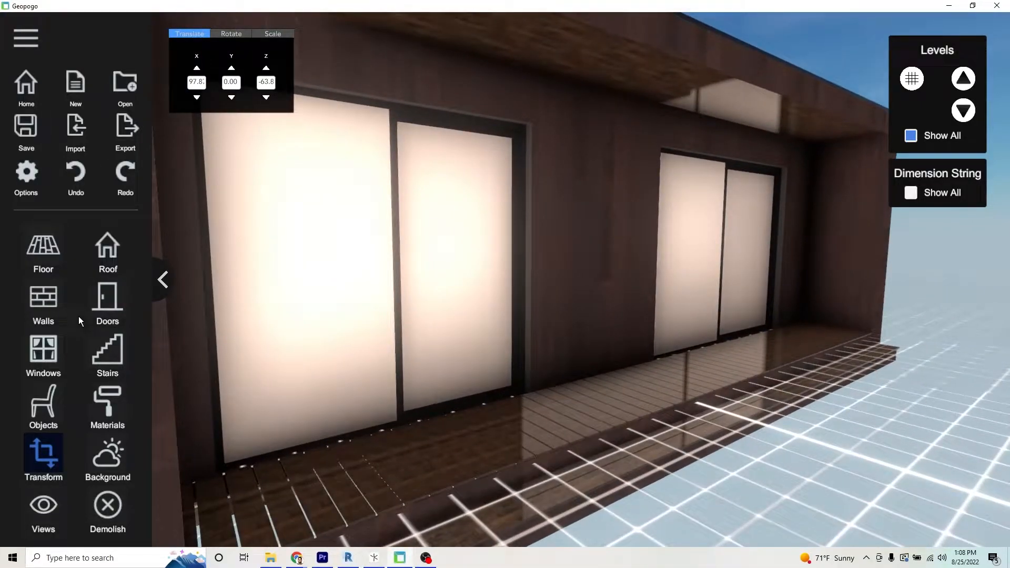
scroll(423, 302, down, 5)
Translate the house again to about X 98.6 and Z -71.9
click(46, 464)
click(59, 455)
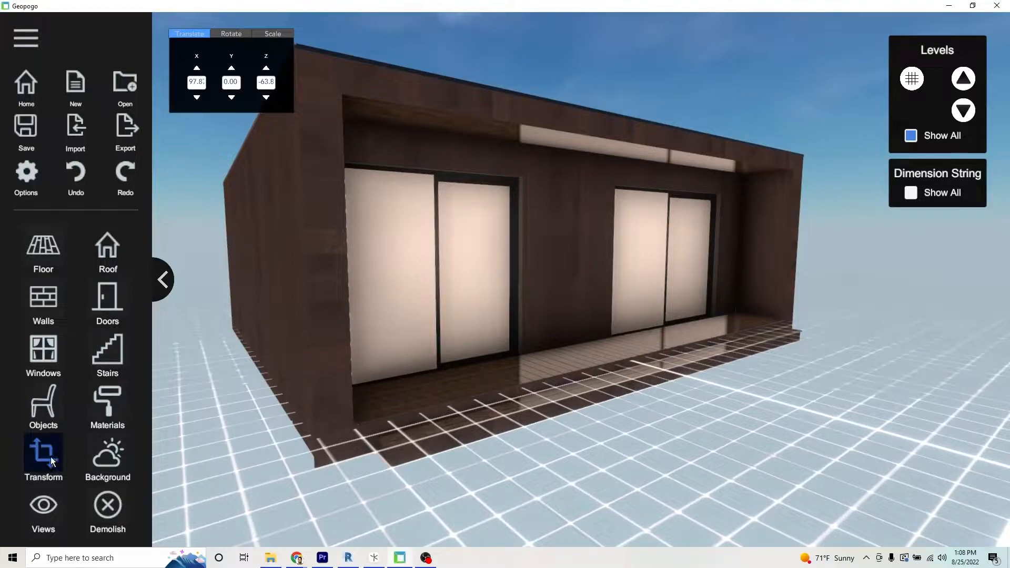
click(554, 345)
scroll(524, 274, down, 5)
right_drag(558, 265, 370, 344)
drag(450, 95, 478, 73)
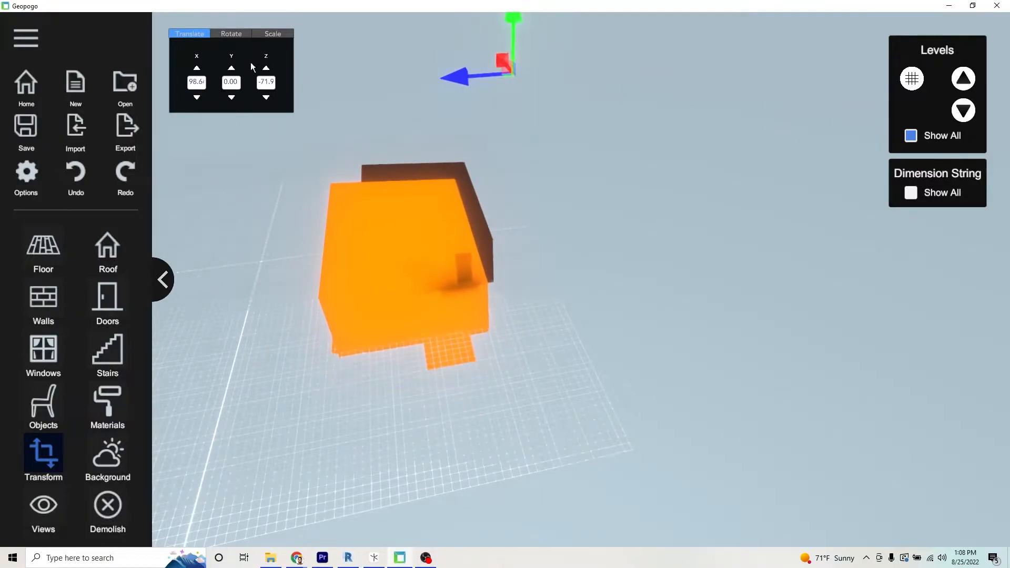
Rotate the house slightly freehand with the Rotate handles and display its Scale handles
click(228, 36)
click(476, 211)
drag(511, 90, 474, 94)
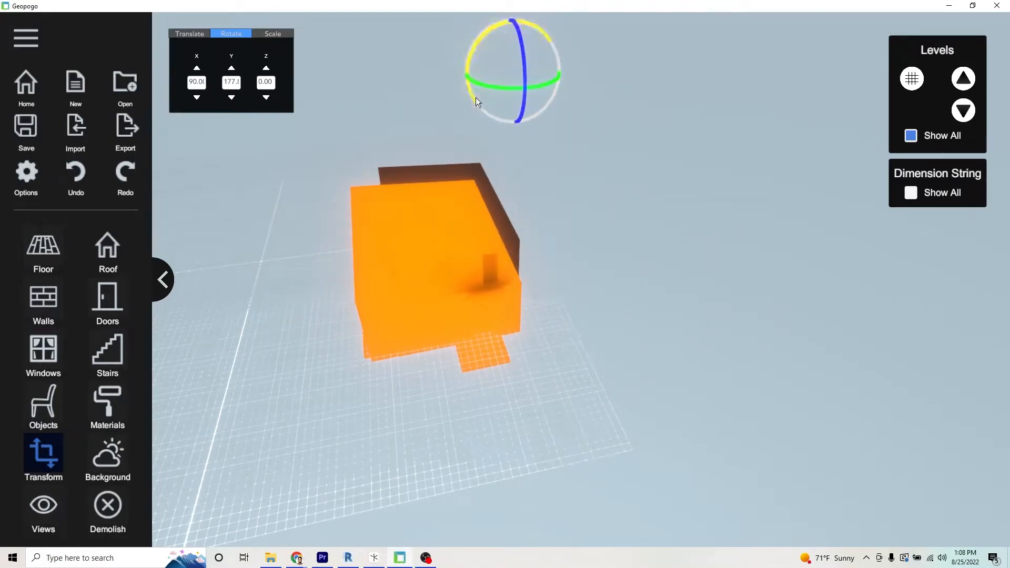
click(268, 35)
click(465, 231)
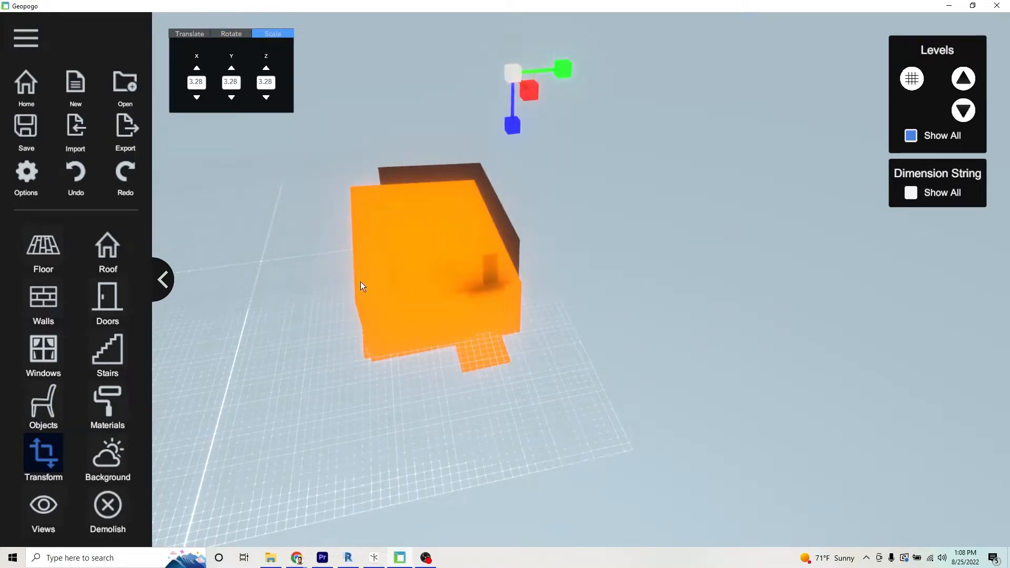
Set the house's Y rotation to 180
click(233, 34)
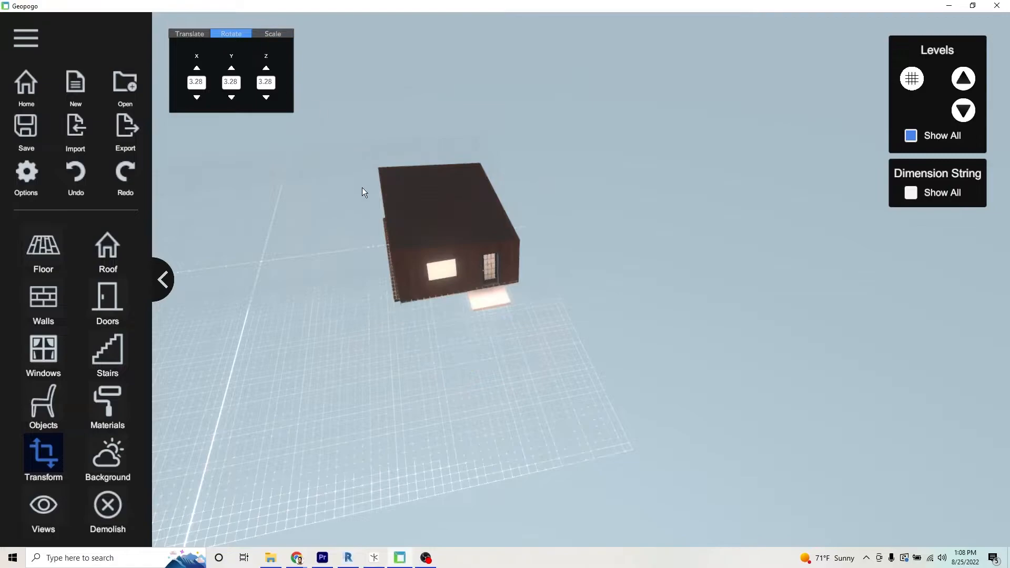
click(412, 294)
click(232, 81)
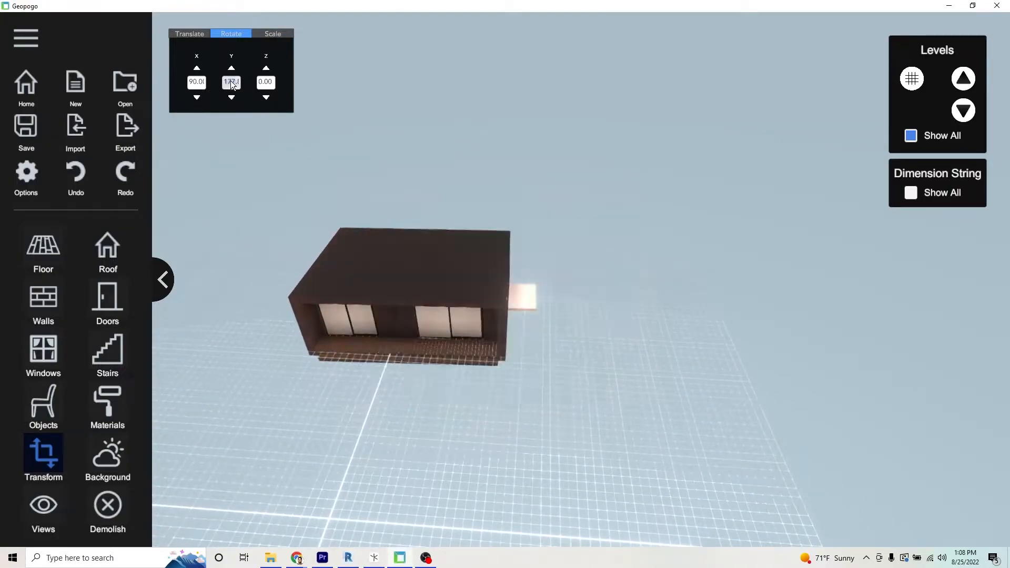
text(190)
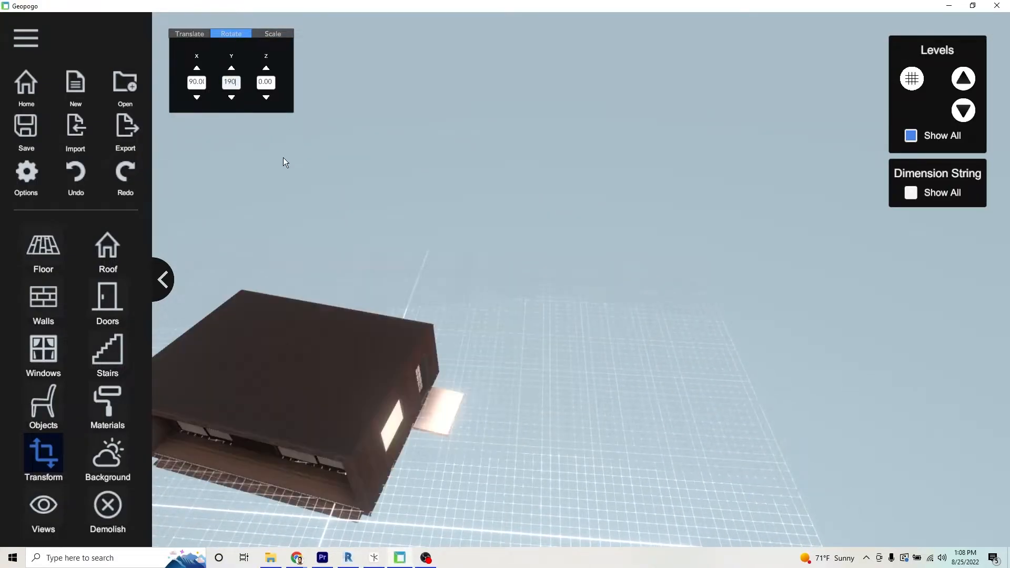
key(BackSpace)
key(BackSpace)
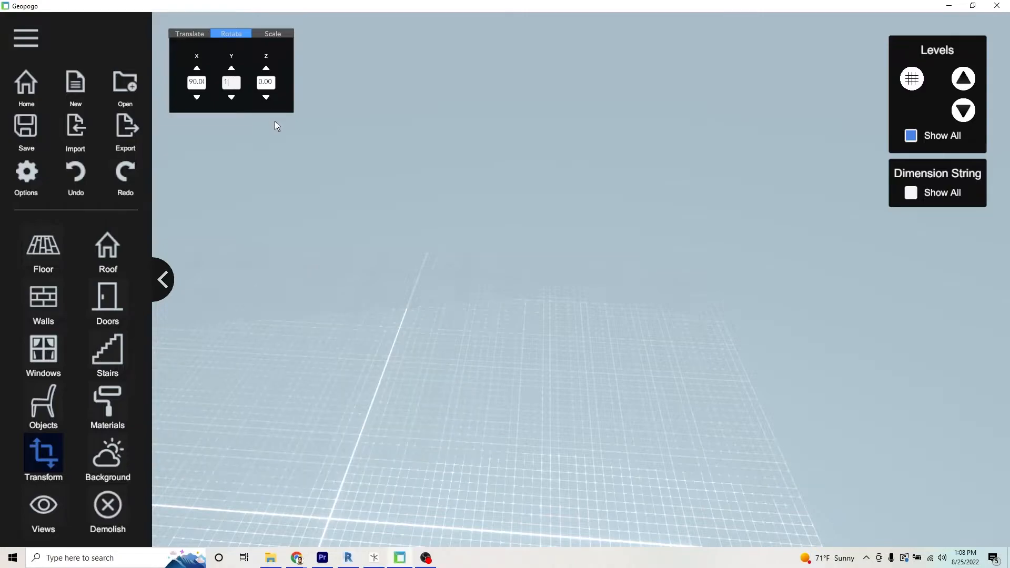
text(80)
right_drag(544, 386, 485, 376)
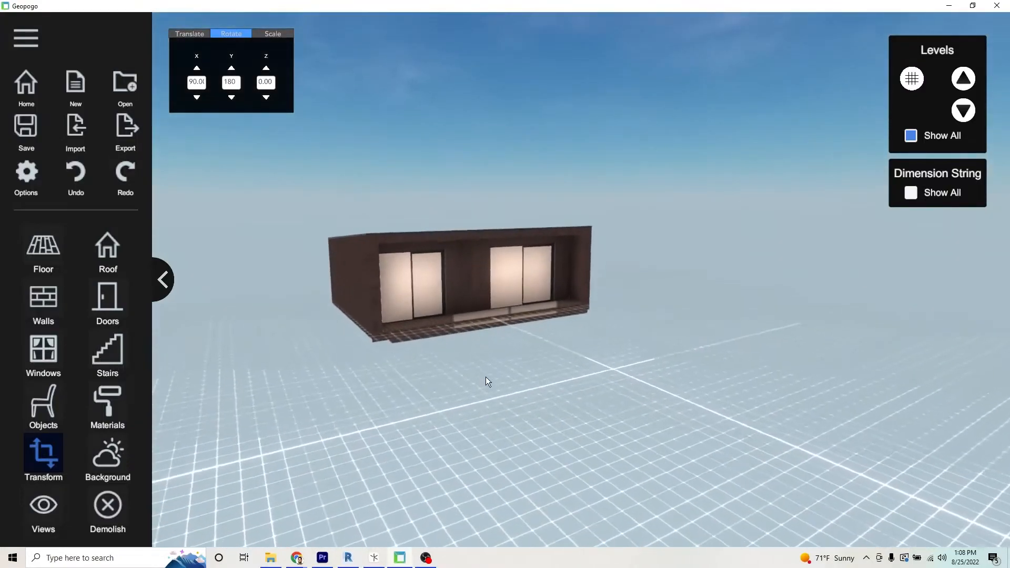
Apply the first clear material from the Glass category to the panes of the sliding doors
scroll(484, 372, up, 3)
scroll(445, 321, up, 3)
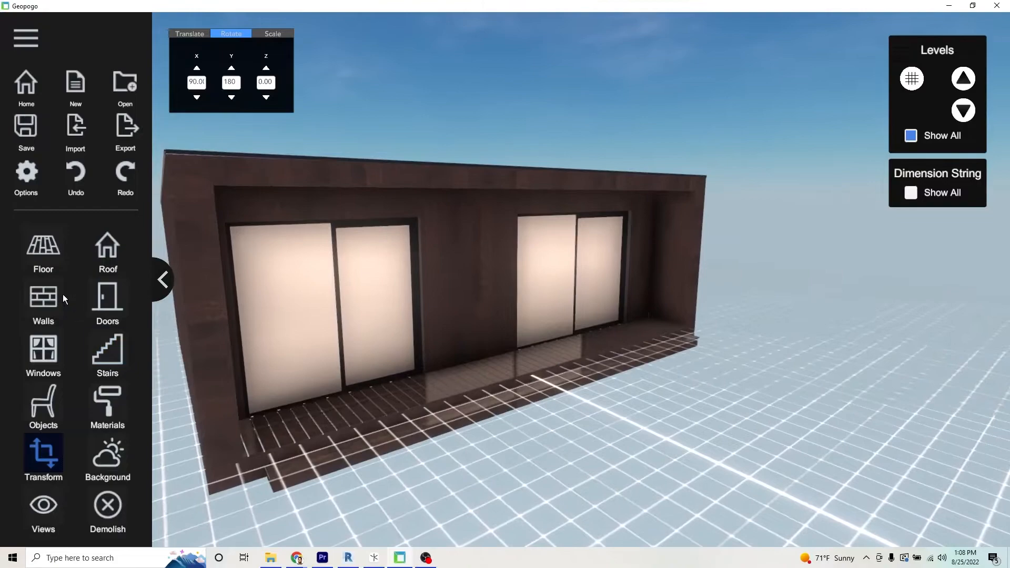
click(109, 402)
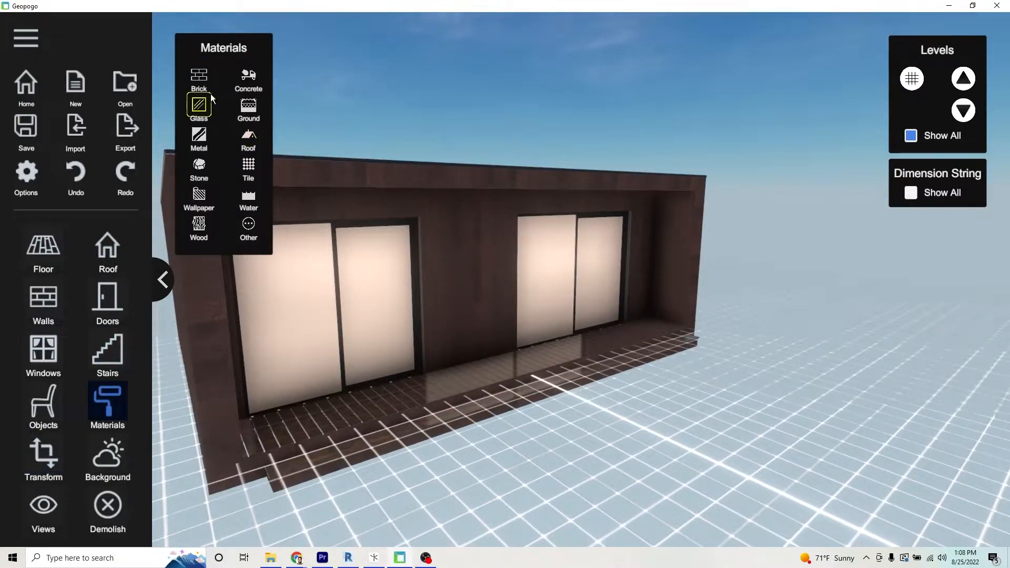
right_drag(400, 254, 427, 250)
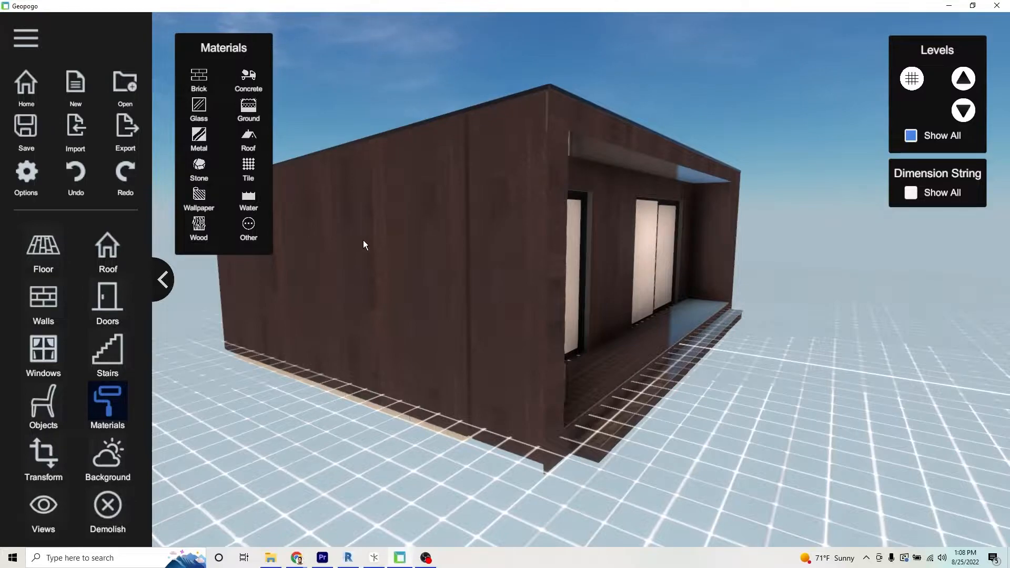
click(194, 109)
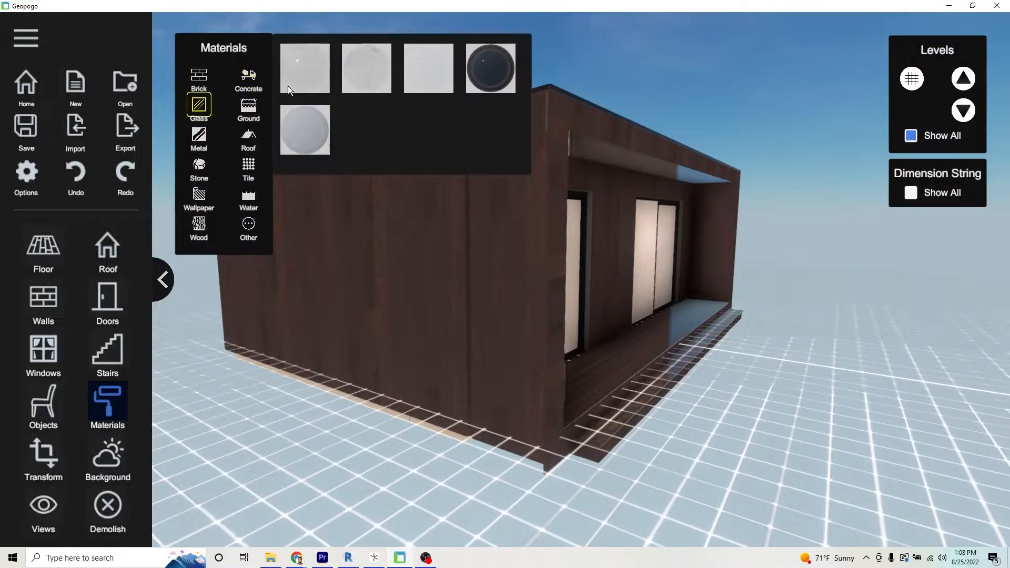
click(328, 70)
right_drag(573, 301, 766, 271)
click(410, 309)
right_drag(751, 304, 499, 304)
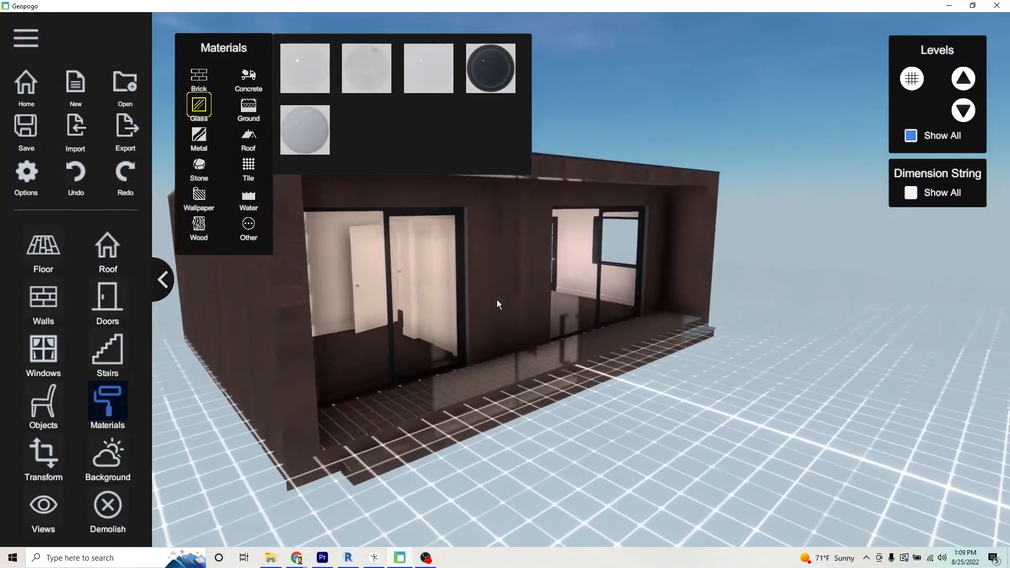
Apply the dark grey-brown plank material from the Wood category to the exterior walls
click(199, 225)
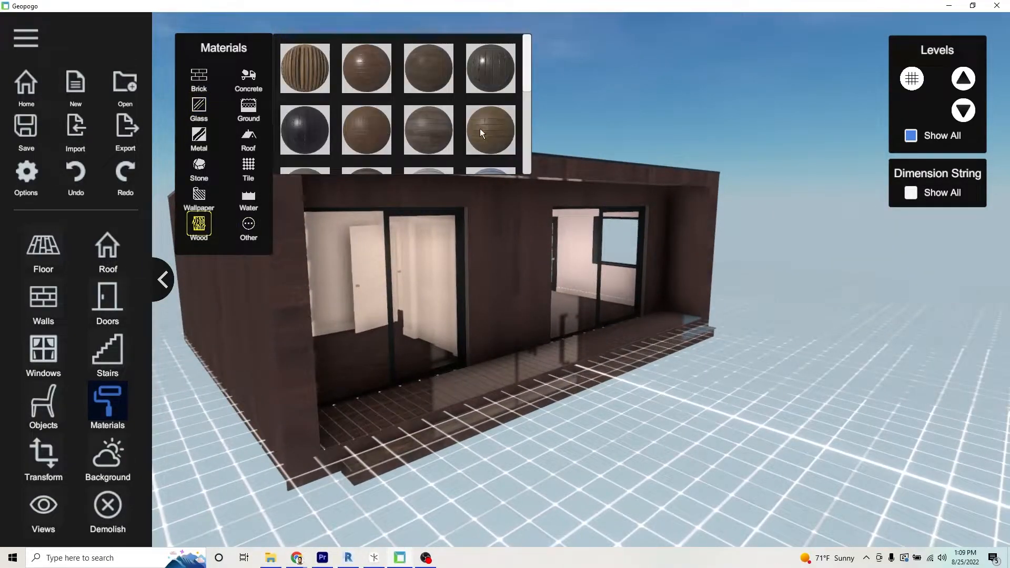
click(484, 76)
right_drag(421, 279, 406, 321)
click(437, 323)
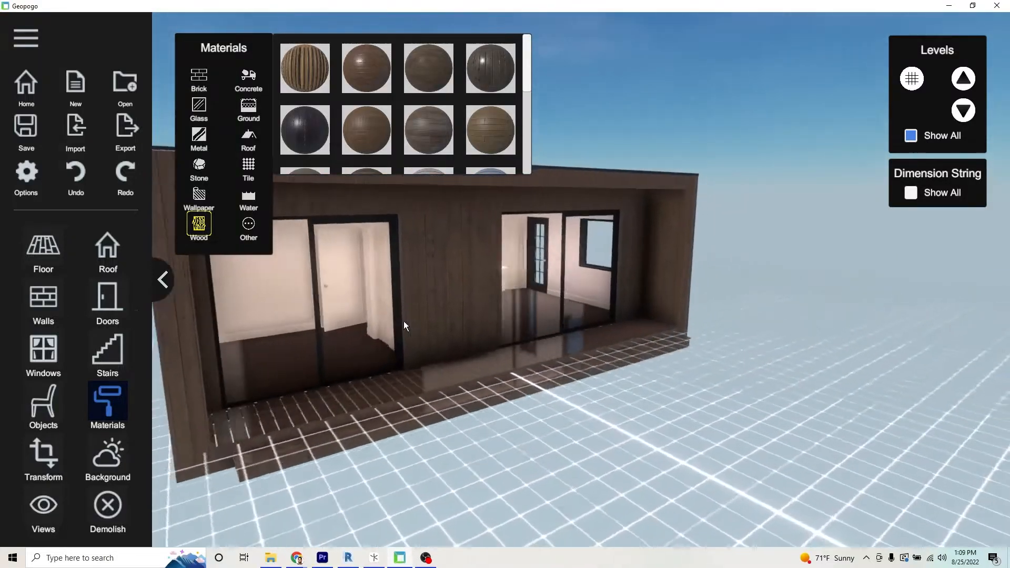
Apply a plain grey material from the Other category to the kitchen countertops, and replace it with the irregular flagstone material from Stone
scroll(539, 275, up, 10)
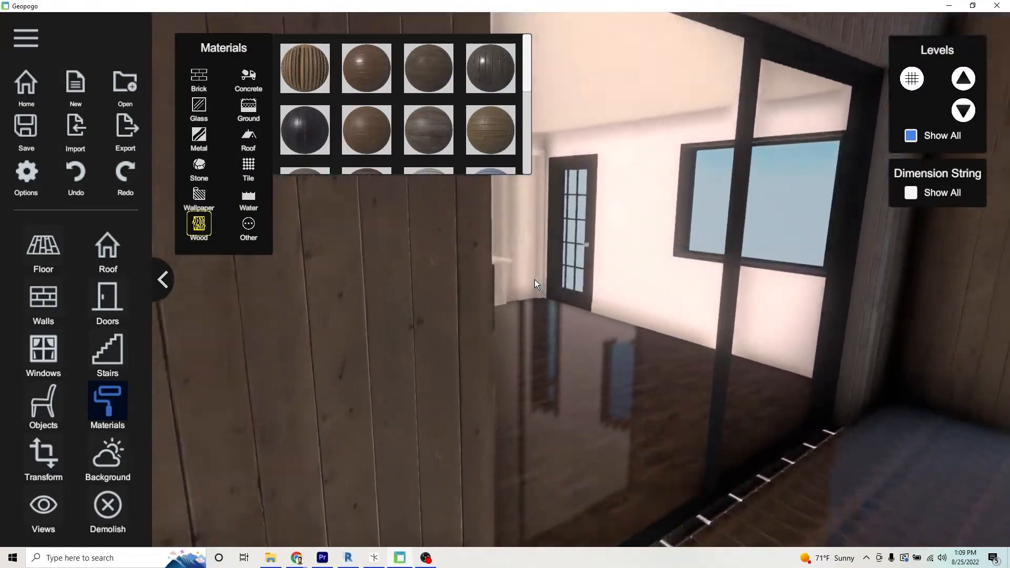
scroll(531, 280, up, 3)
scroll(596, 268, up, 5)
right_drag(295, 337, 332, 364)
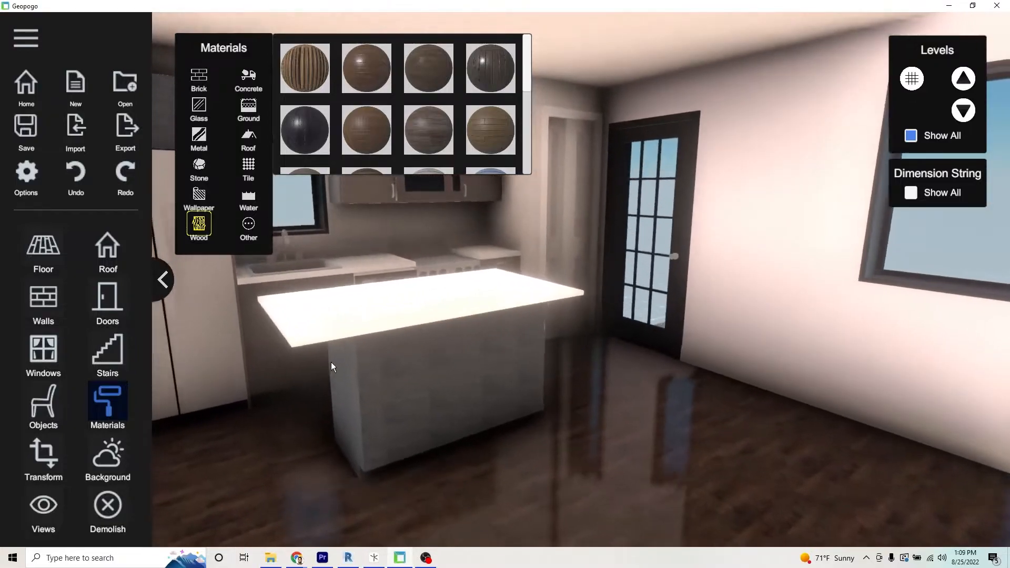
click(249, 225)
click(361, 78)
click(546, 344)
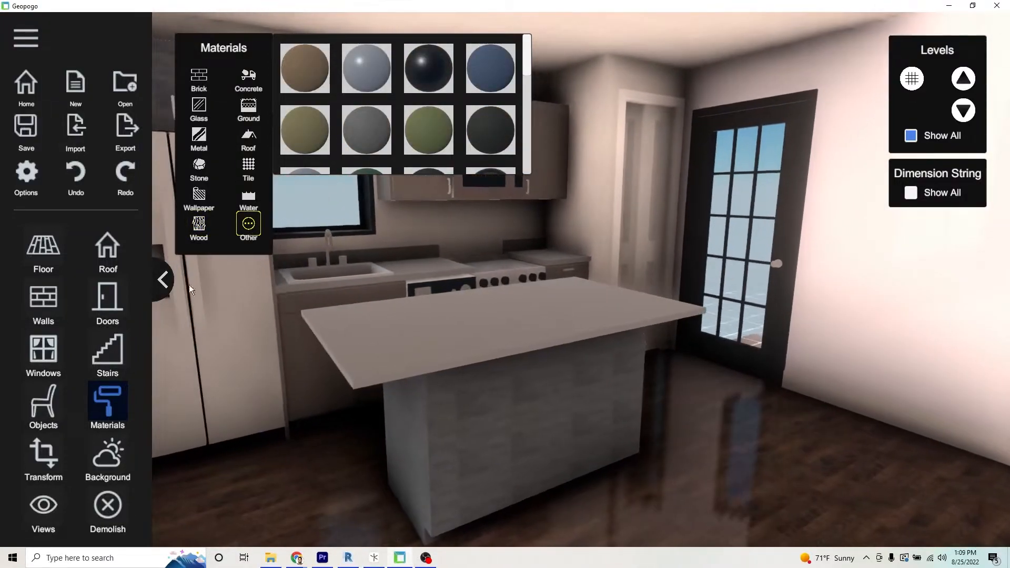
click(205, 170)
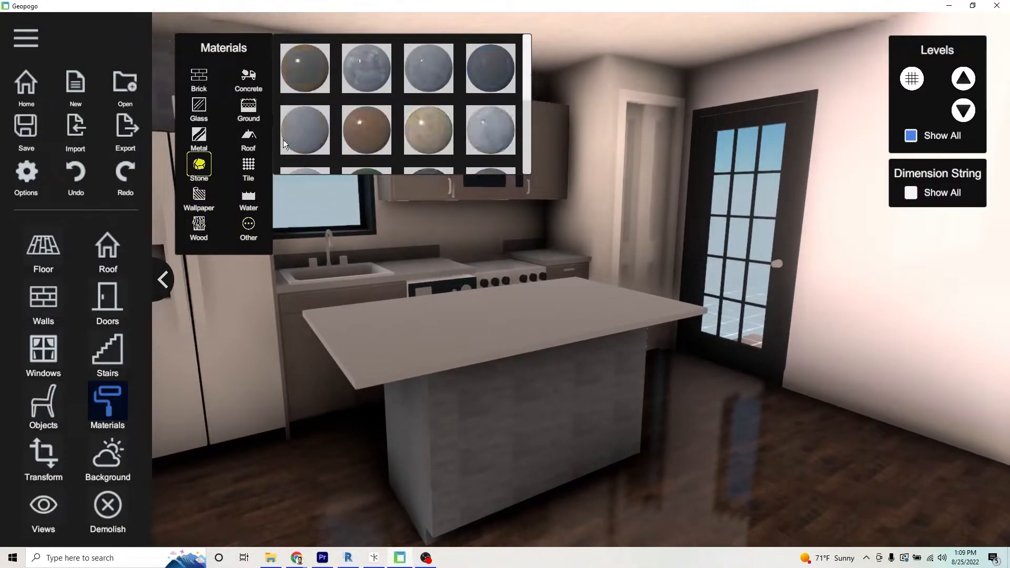
click(471, 328)
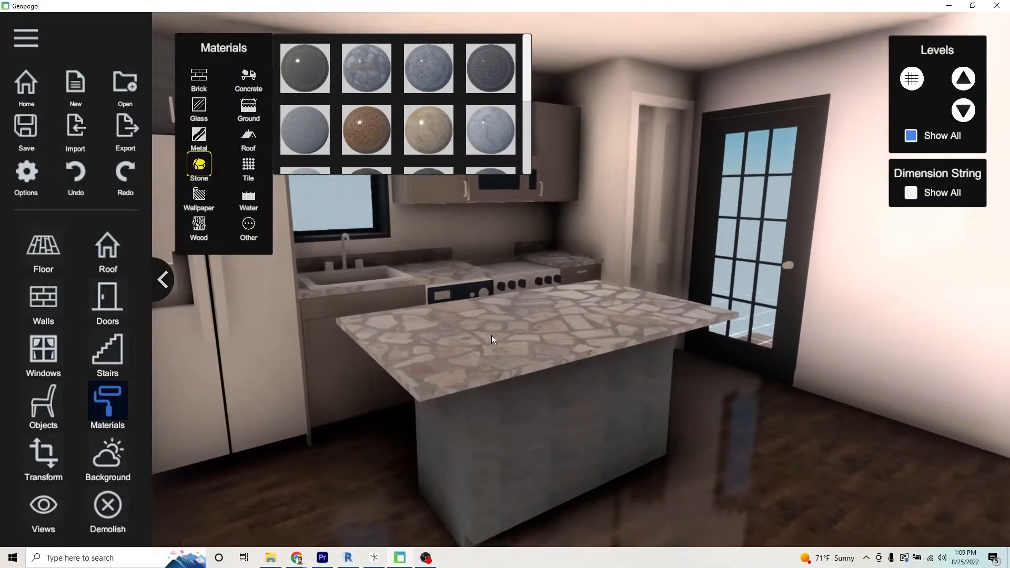
Apply the dark charcoal-brown material from the Wood category to the kitchen cabinets, drawers, island base and pantry door
click(249, 222)
click(252, 218)
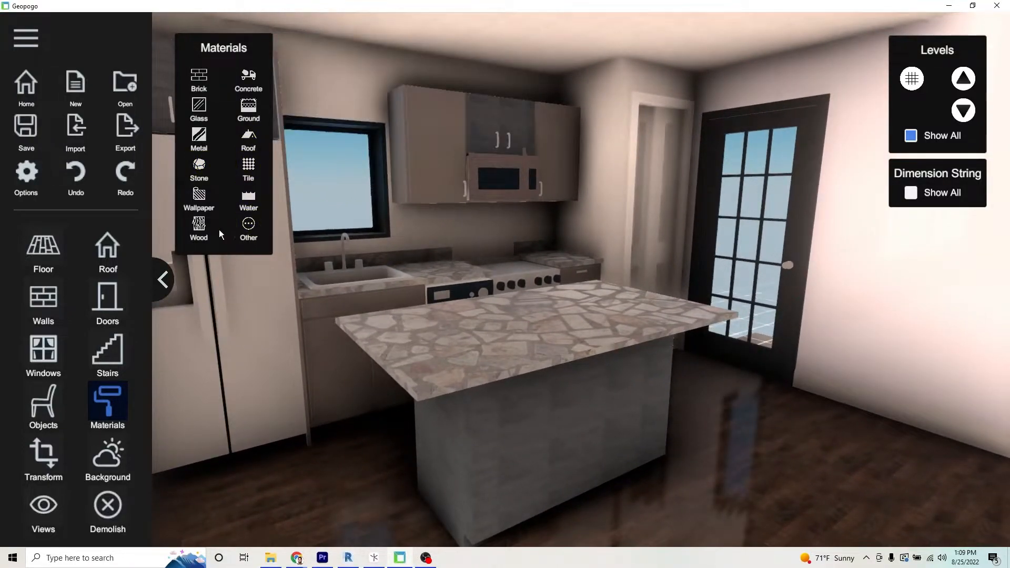
click(199, 227)
scroll(528, 127, down, 1)
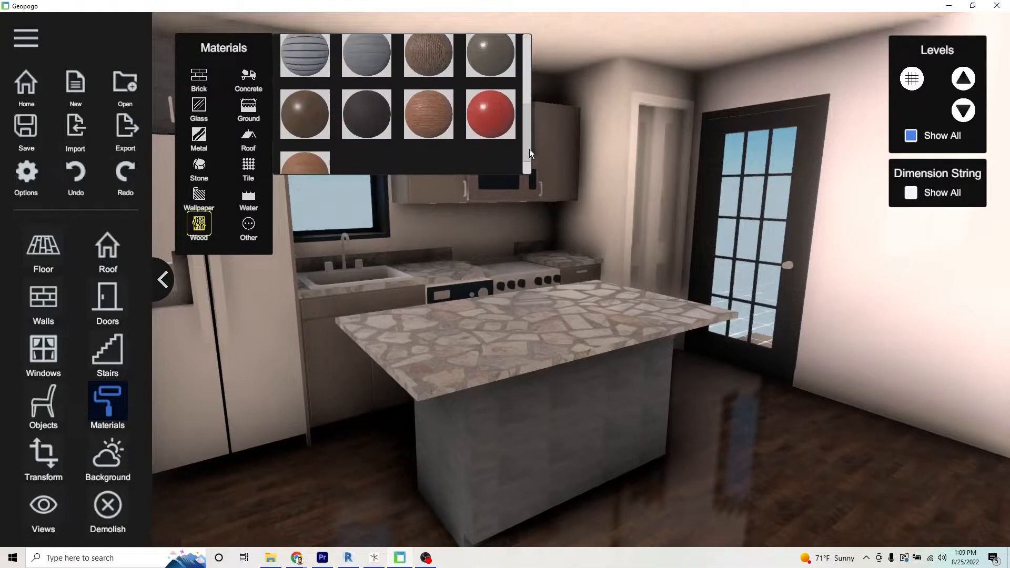
click(540, 431)
right_drag(548, 429, 578, 371)
click(620, 273)
key(w)
key(w)
click(592, 339)
key(s)
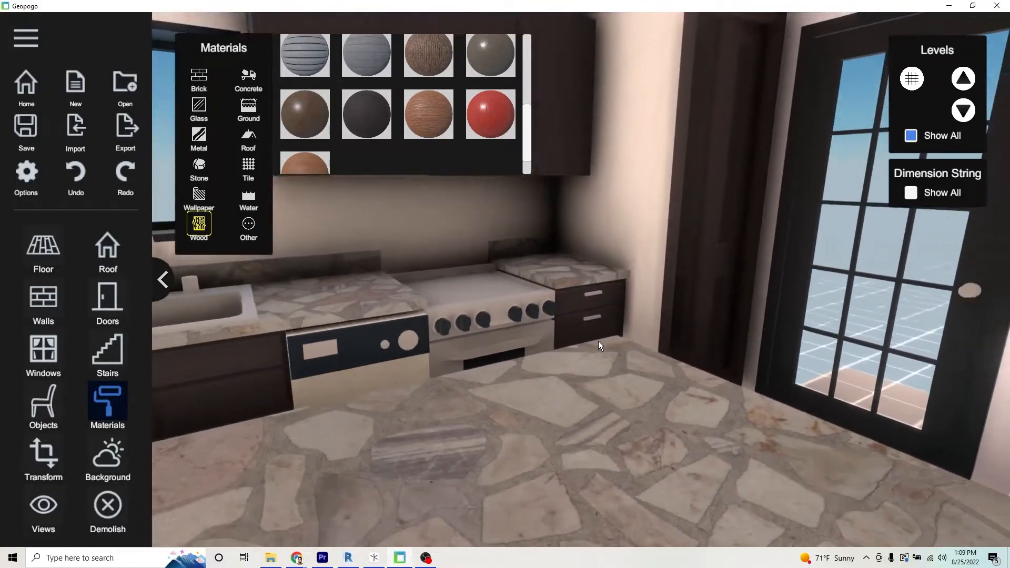
Apply a smooth silver material from the Metal category to the knob of the glazed kitchen door
key(d)
key(w)
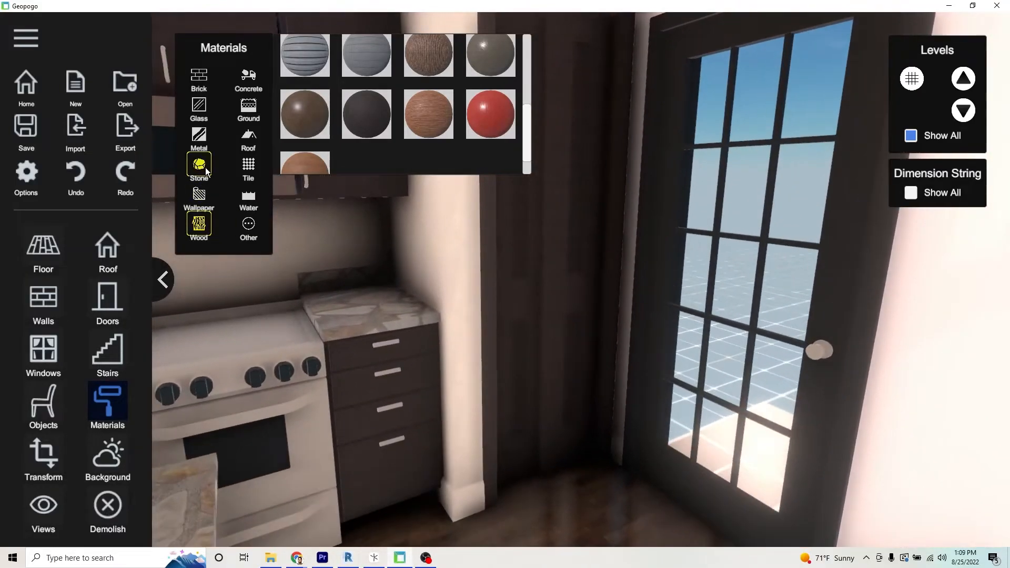
click(205, 168)
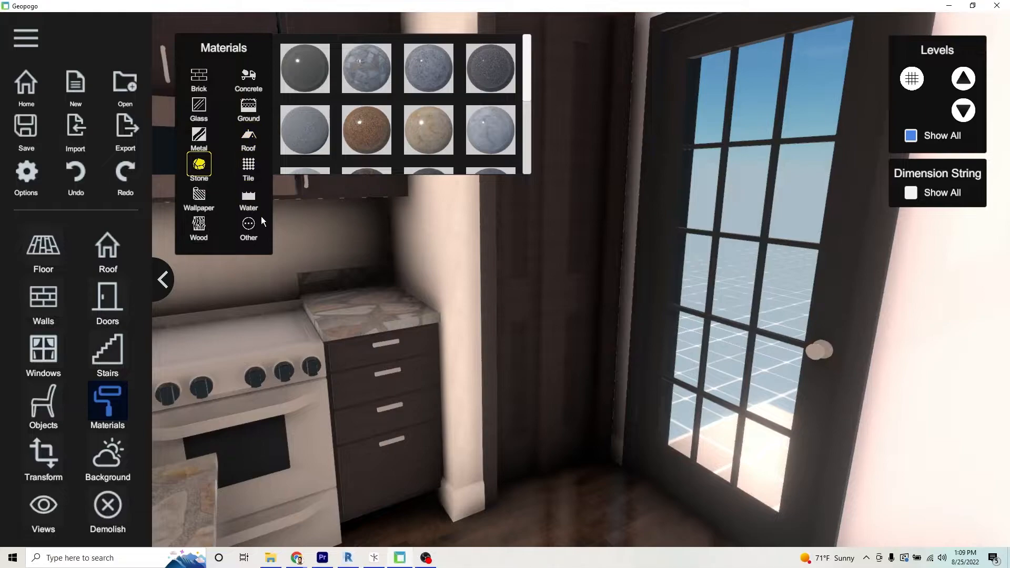
click(250, 225)
click(199, 135)
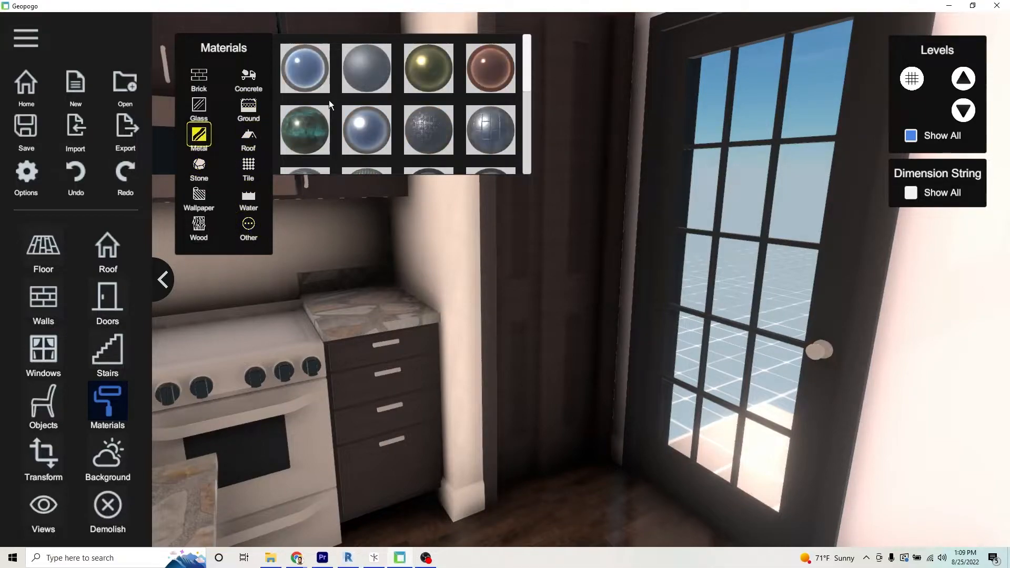
click(826, 354)
key(s)
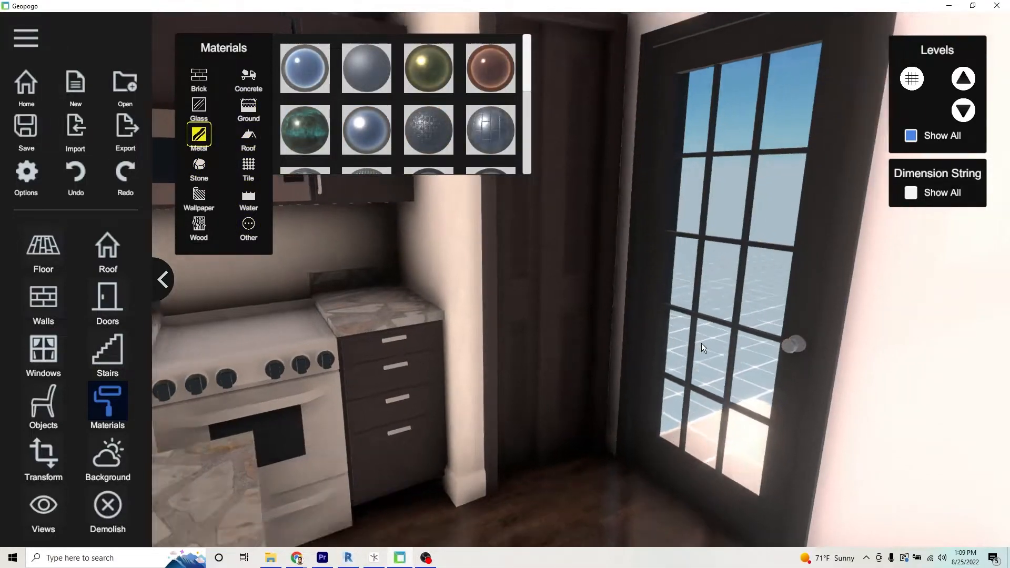
Apply the same silver metal material to the kitchen drawer handles, the stove and the dishwasher front
key(w)
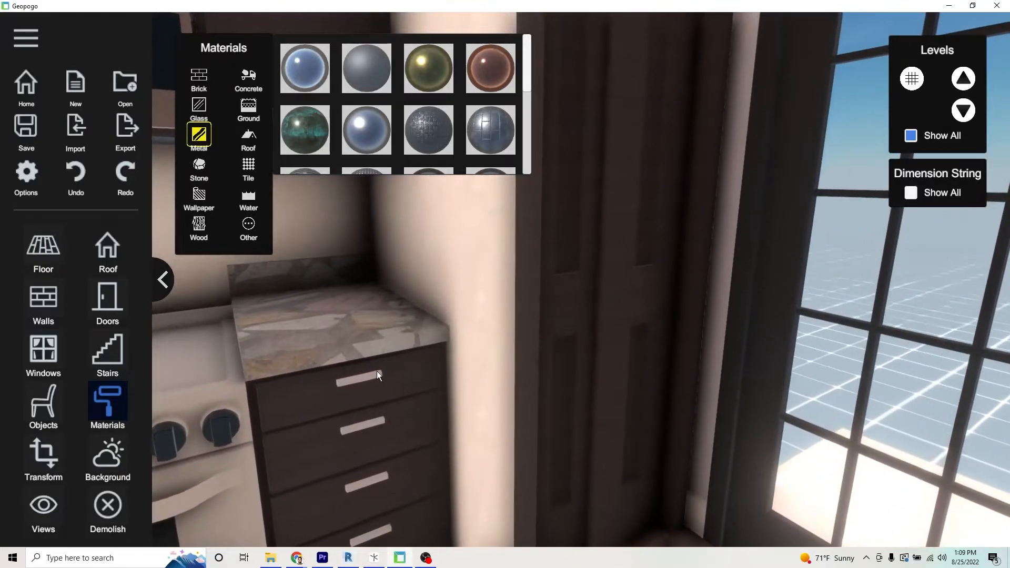
click(376, 372)
key(a)
click(384, 422)
key(s)
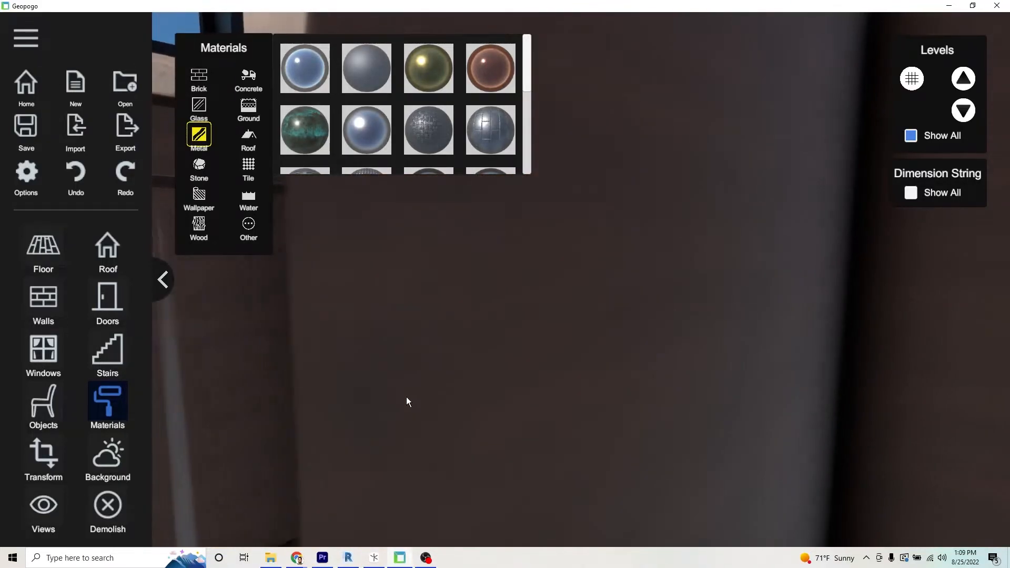
key(a)
click(563, 356)
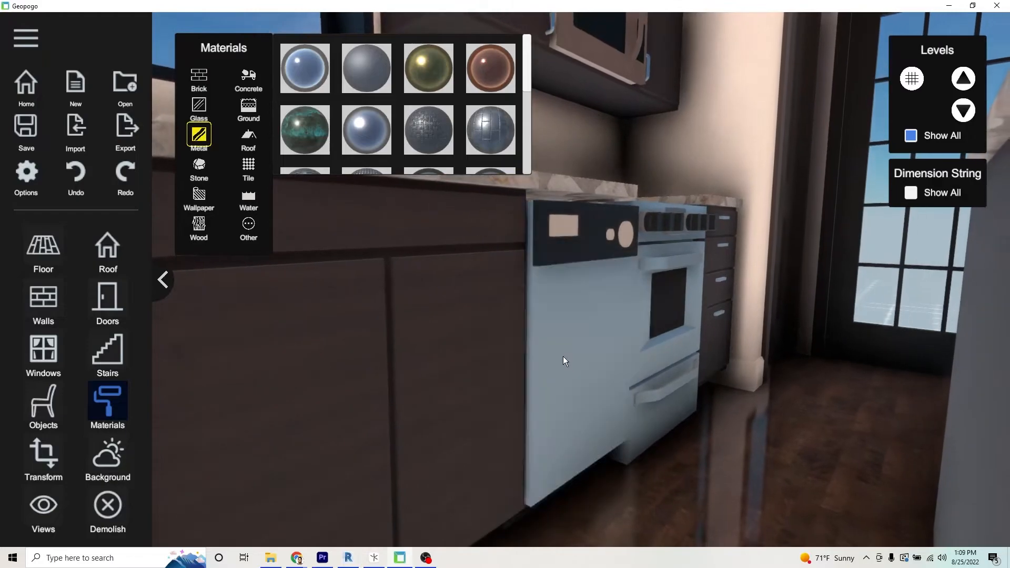
Apply the silver metal material to the microwave above the stove and to the kitchen sink
key(d)
key(e)
click(537, 214)
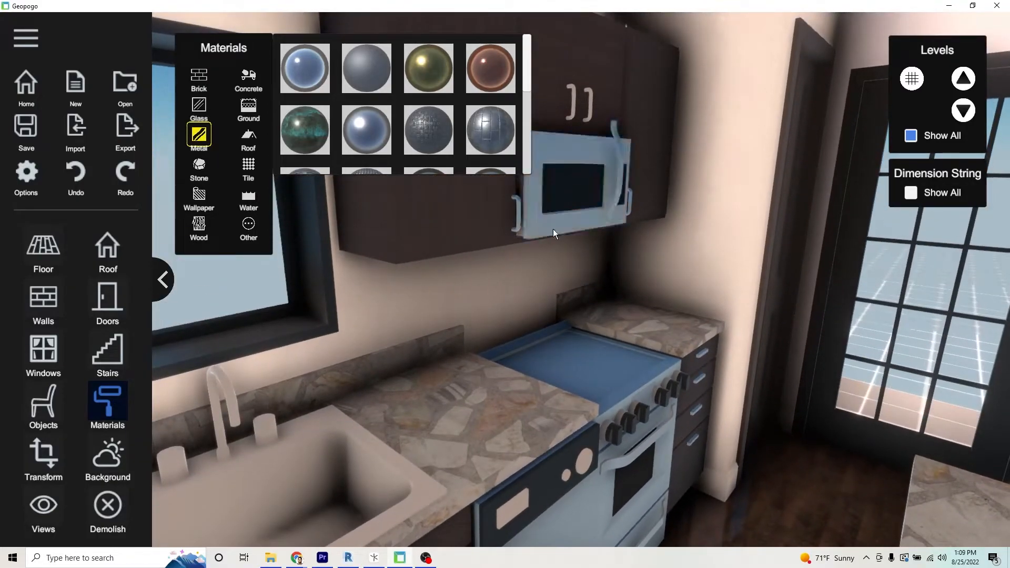
key(q)
key(a)
click(373, 379)
Apply the silver metal material to both doors of the refrigerator
key(s)
key(d)
right_drag(477, 387, 380, 398)
key(a)
key(q)
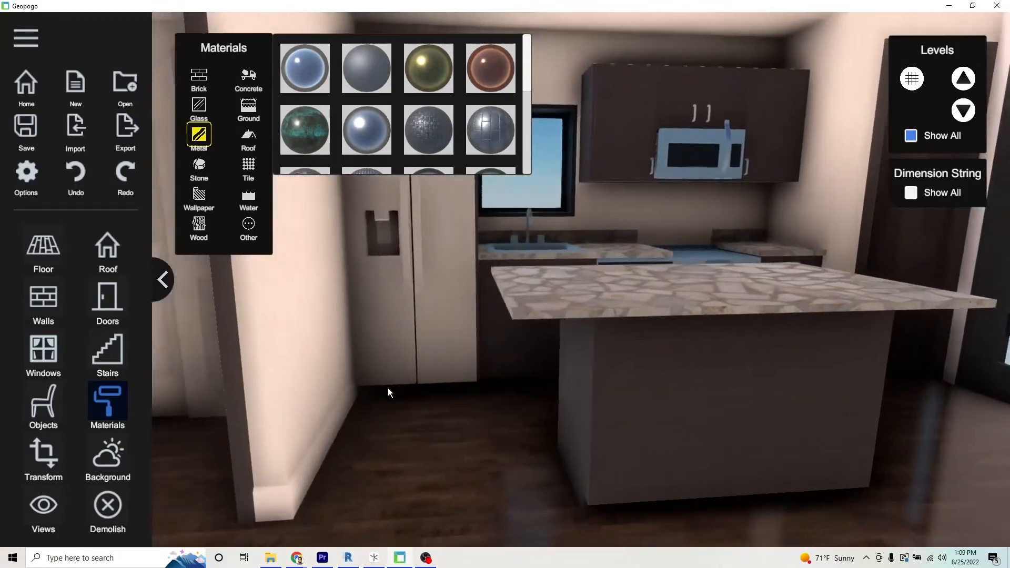
key(d)
click(450, 355)
key(a)
key(e)
right_drag(450, 354, 461, 361)
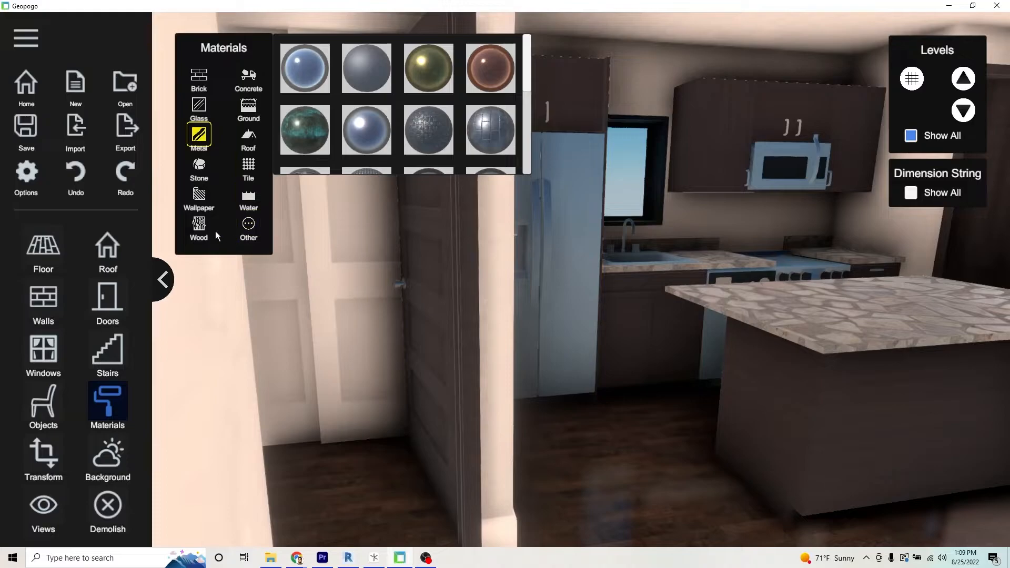
Apply the dark charcoal-brown Wood material to the light panelled doors in the room beside the kitchen
click(199, 226)
click(367, 123)
click(351, 302)
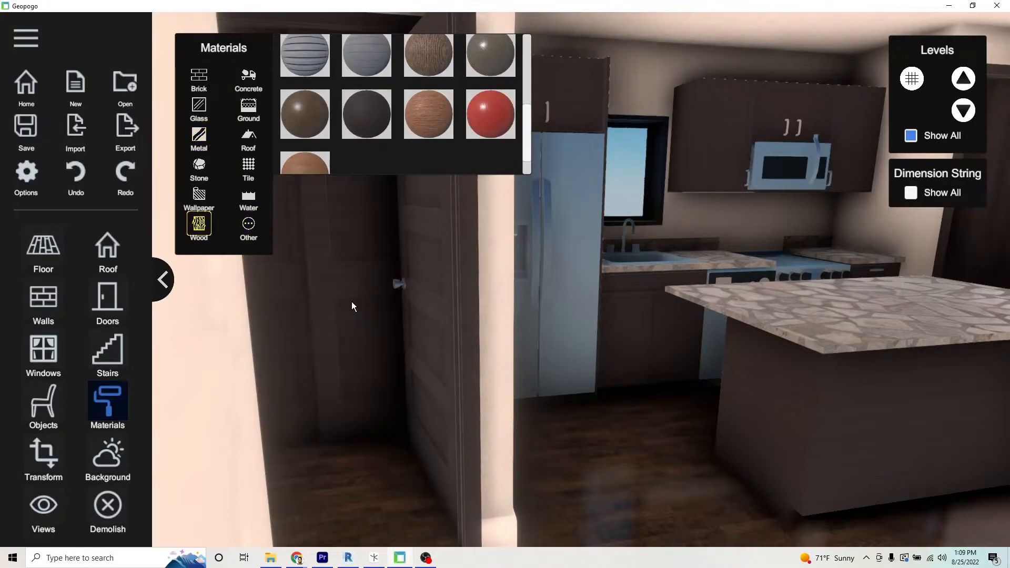
Move the whole house up along Y to 0.64 so it sits above the grid, and deselect it
key(a)
key(s)
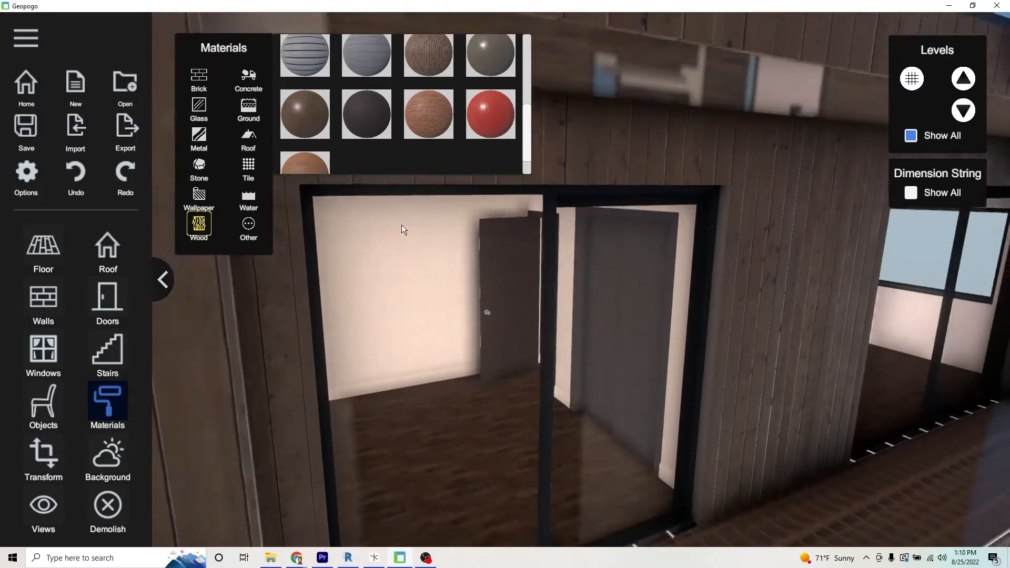
scroll(402, 225, down, 3)
mouse_move(591, 388)
right_down()
mouse_move(540, 370)
mouse_move(584, 372)
mouse_move(565, 369)
mouse_move(567, 385)
mouse_move(571, 362)
mouse_move(610, 394)
mouse_move(574, 376)
mouse_move(584, 379)
right_up()
scroll(571, 363, down, 3)
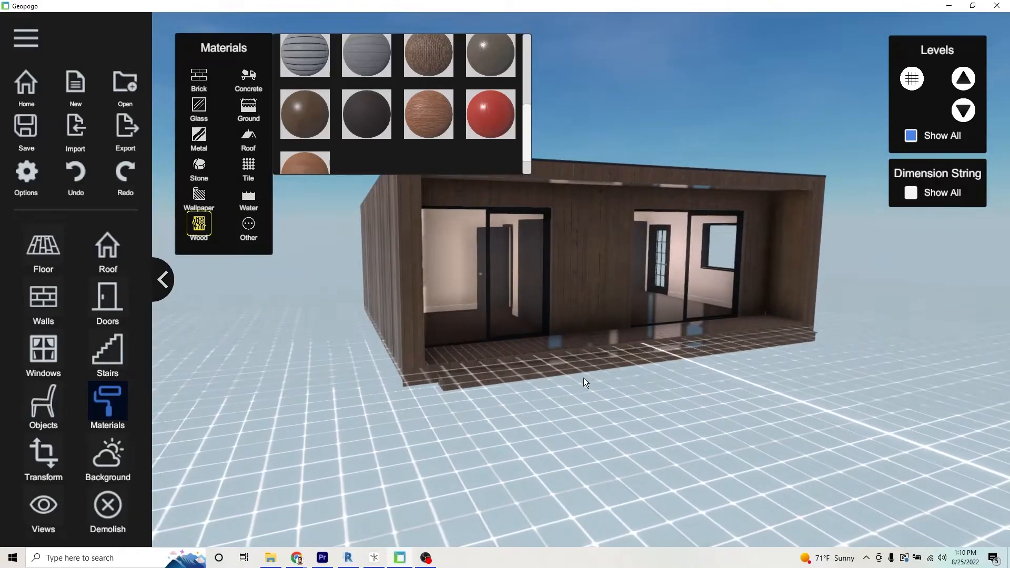
click(43, 454)
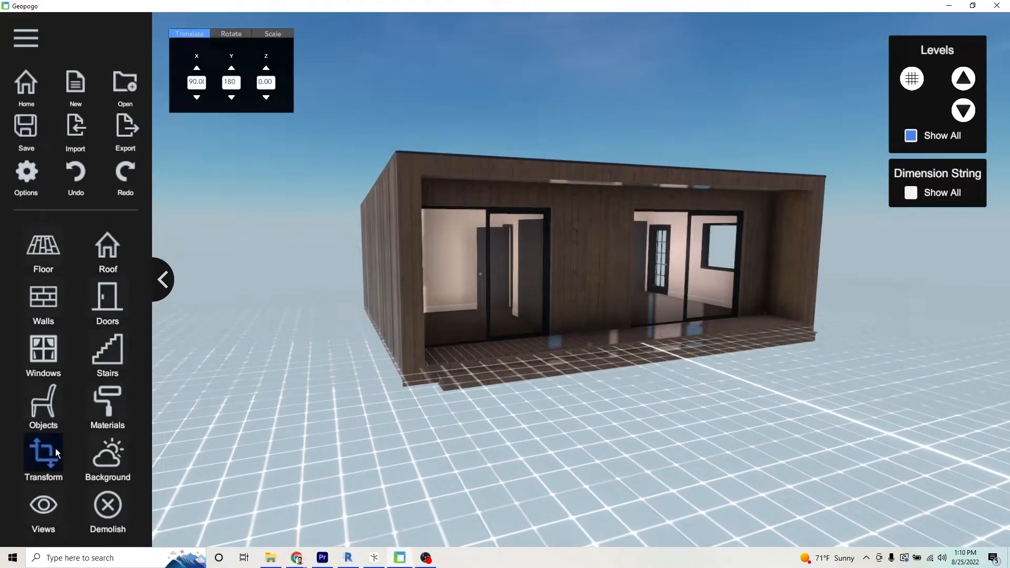
click(594, 243)
right_drag(518, 320, 497, 341)
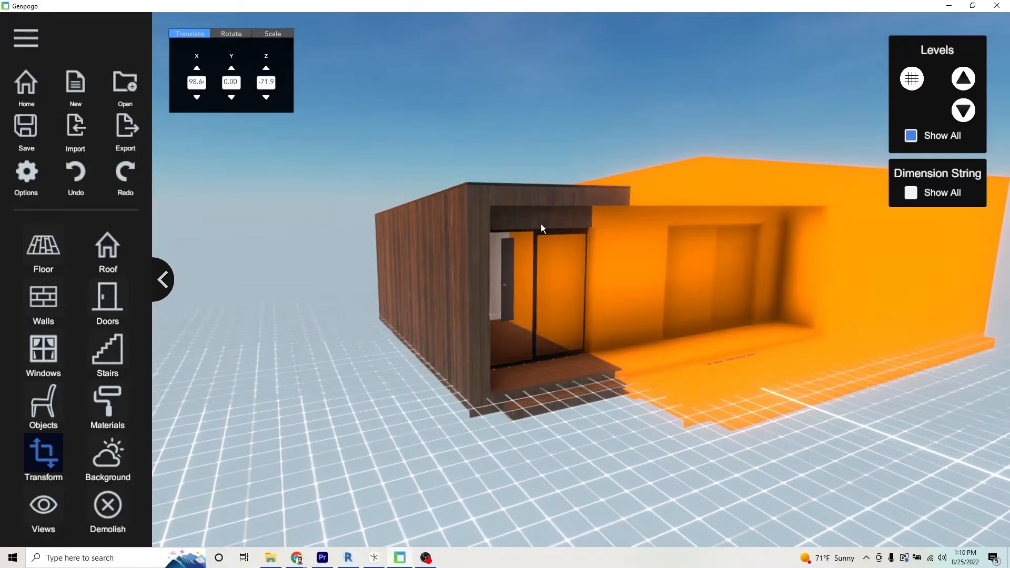
scroll(613, 239, down, 3)
right_drag(614, 239, 503, 324)
drag(283, 196, 282, 193)
click(362, 334)
right_drag(362, 333, 564, 383)
scroll(564, 383, up, 10)
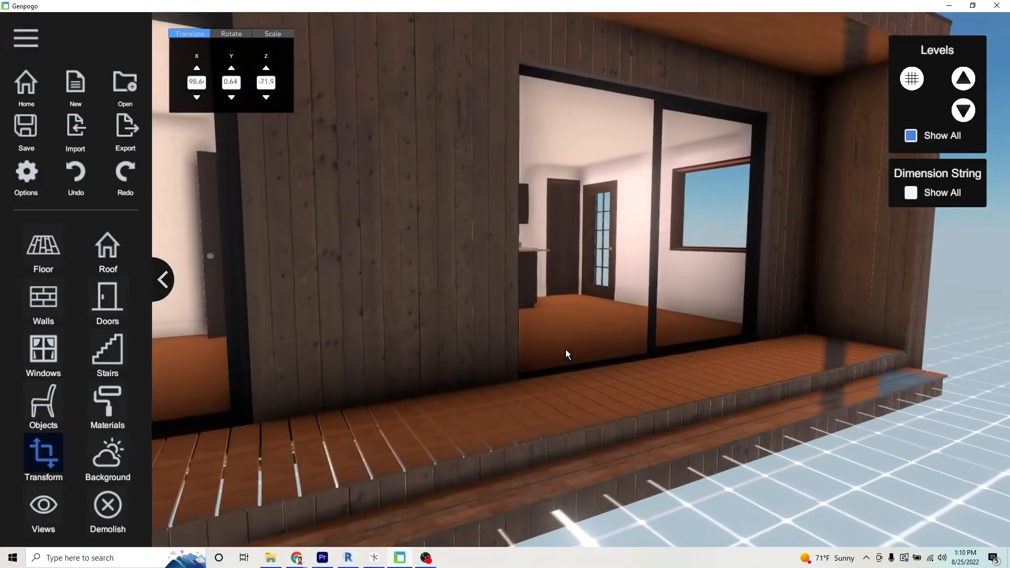
click(50, 259)
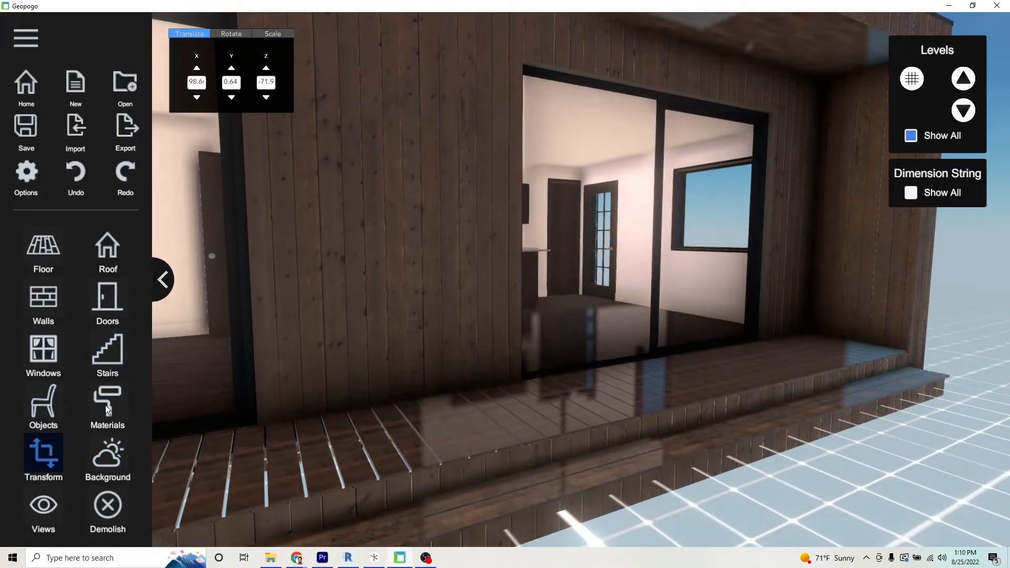
Apply a matte brown plank material from the Wood category to the front deck and interior floor, and close the materials library
click(98, 401)
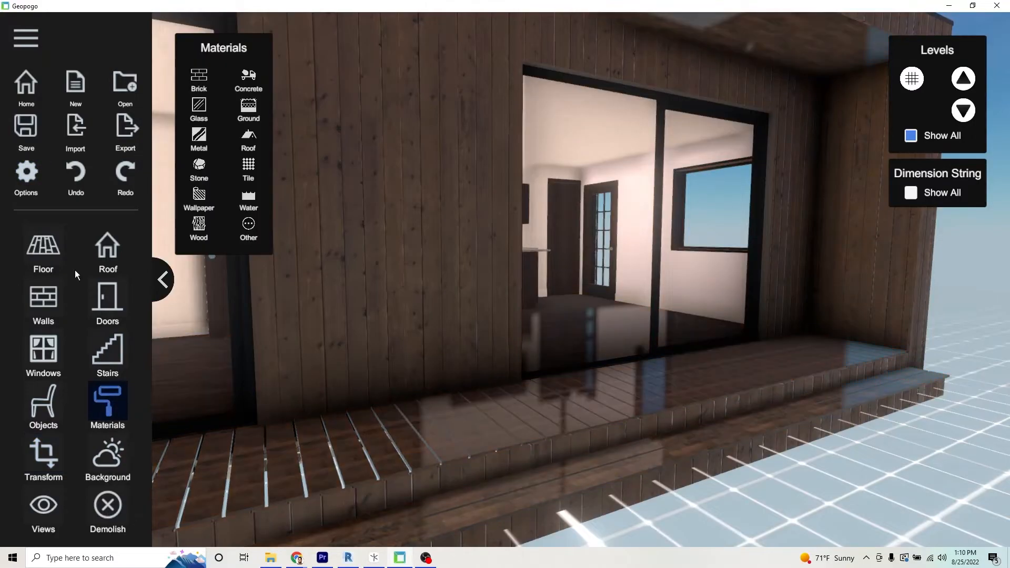
click(198, 228)
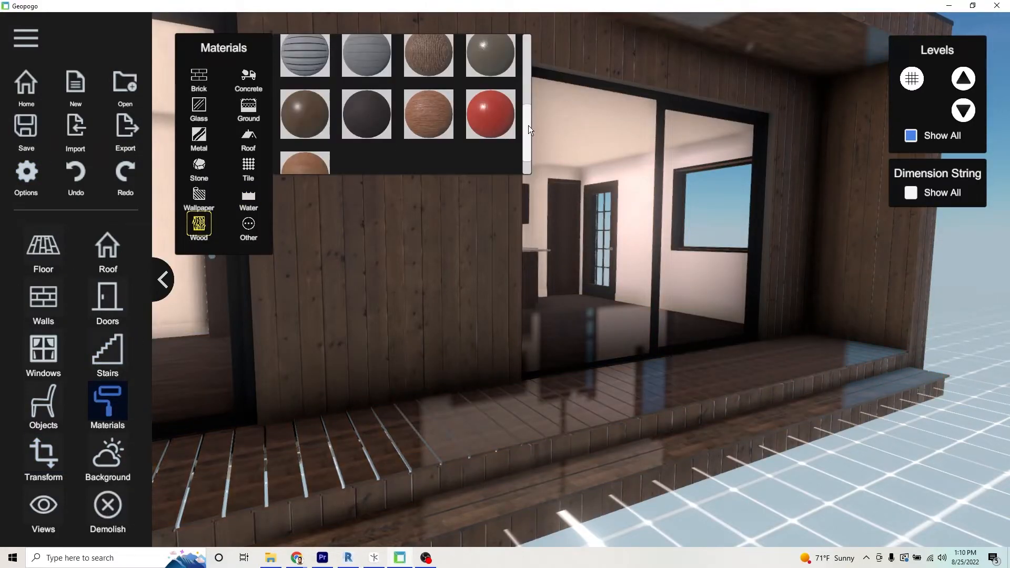
drag(526, 134, 528, 86)
right_drag(500, 419, 514, 402)
scroll(548, 368, down, 8)
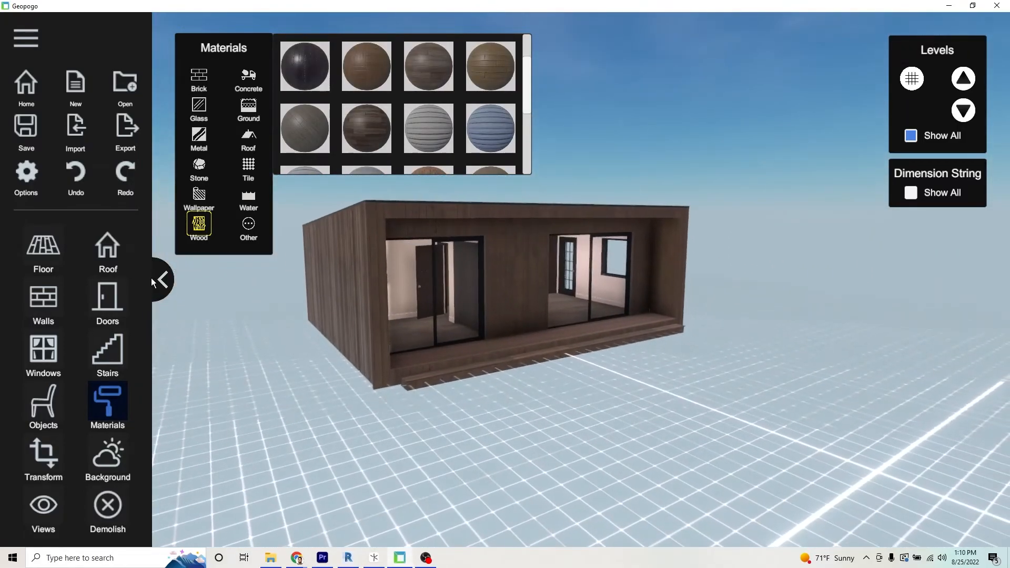
click(105, 427)
Open the export options for the finished house model
mouse_move(450, 420)
right_down()
mouse_move(474, 448)
mouse_move(458, 424)
right_up()
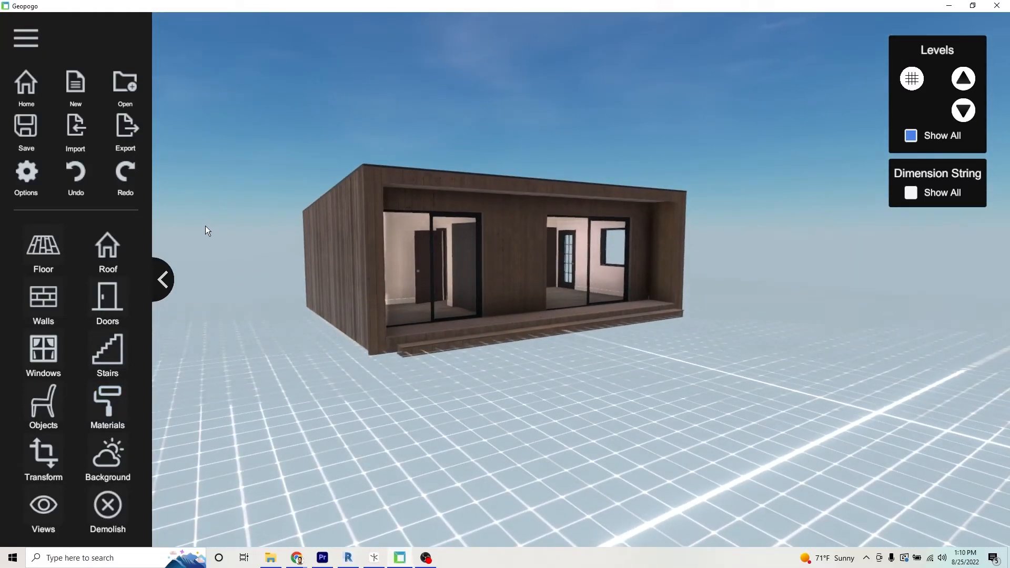
click(121, 140)
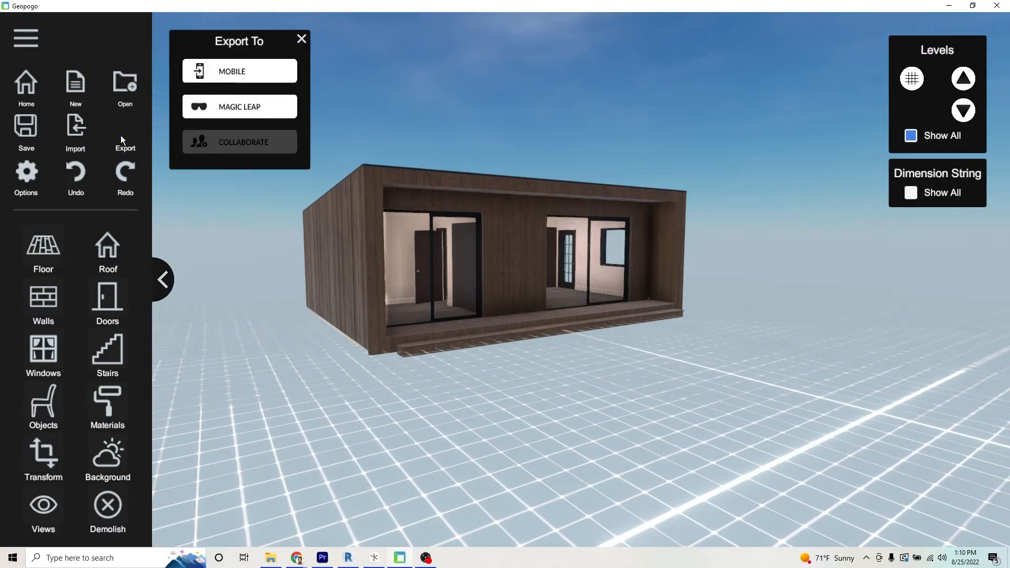